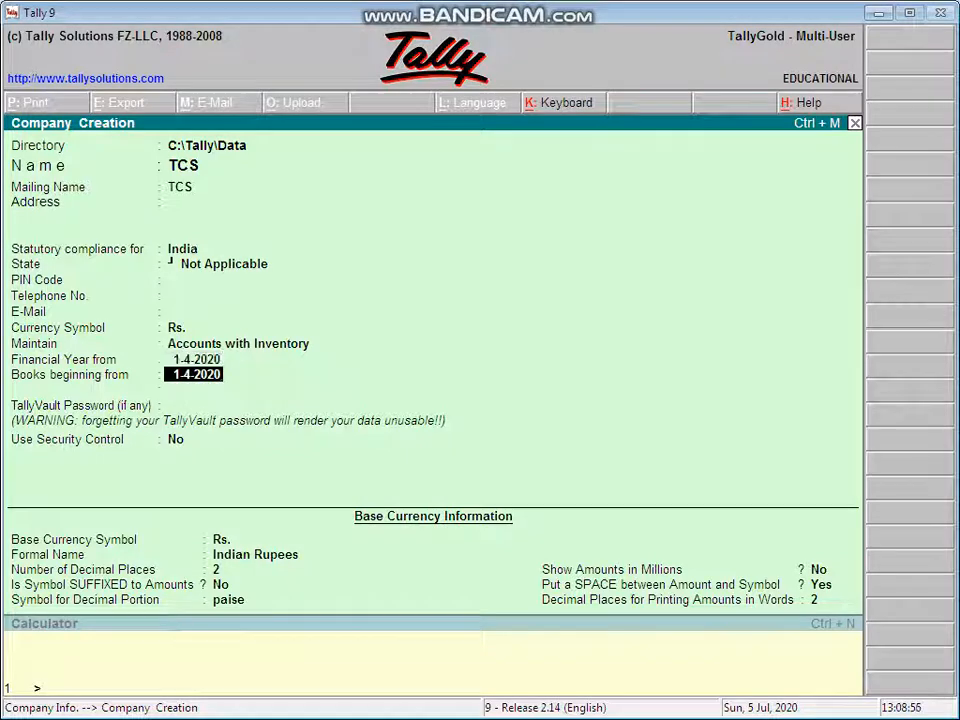
# Step: Finish creating the TCS company with books beginning from 1-4-2020, leaving the TallyVault password empty
pyautogui.press('Return')
pyautogui.press('Return')
pyautogui.hotkey('ctrl', 'a')
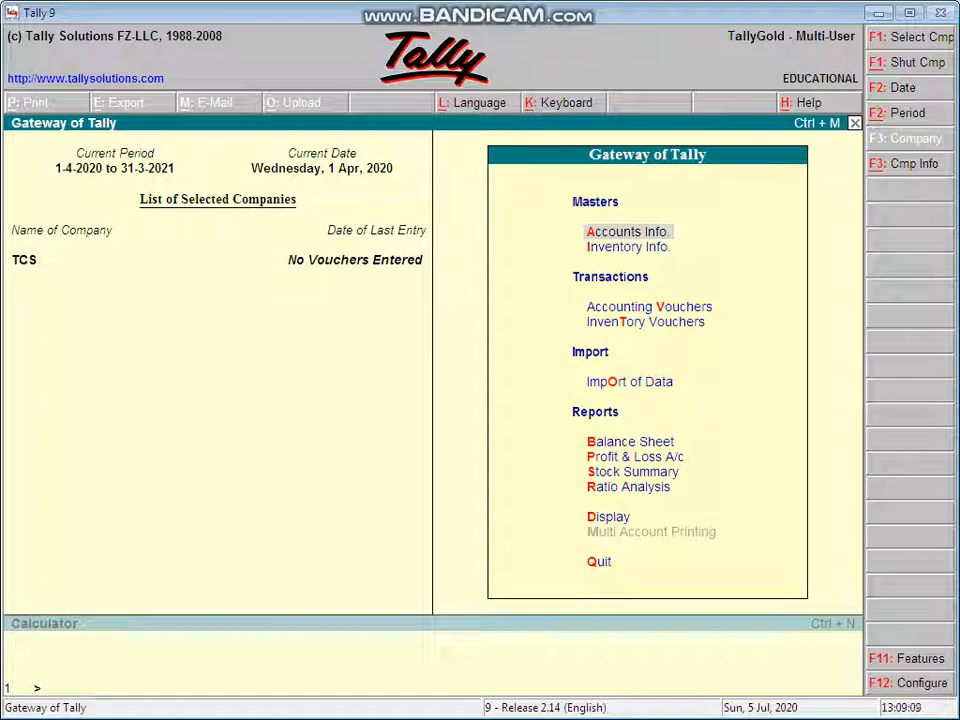
# Step: Enable Tax Collected at Source (TCS) in the company's statutory and taxation features and set Set/Alter TCS Details to Yes
pyautogui.press('F11')
pyautogui.press('Down')
pyautogui.press('Down')
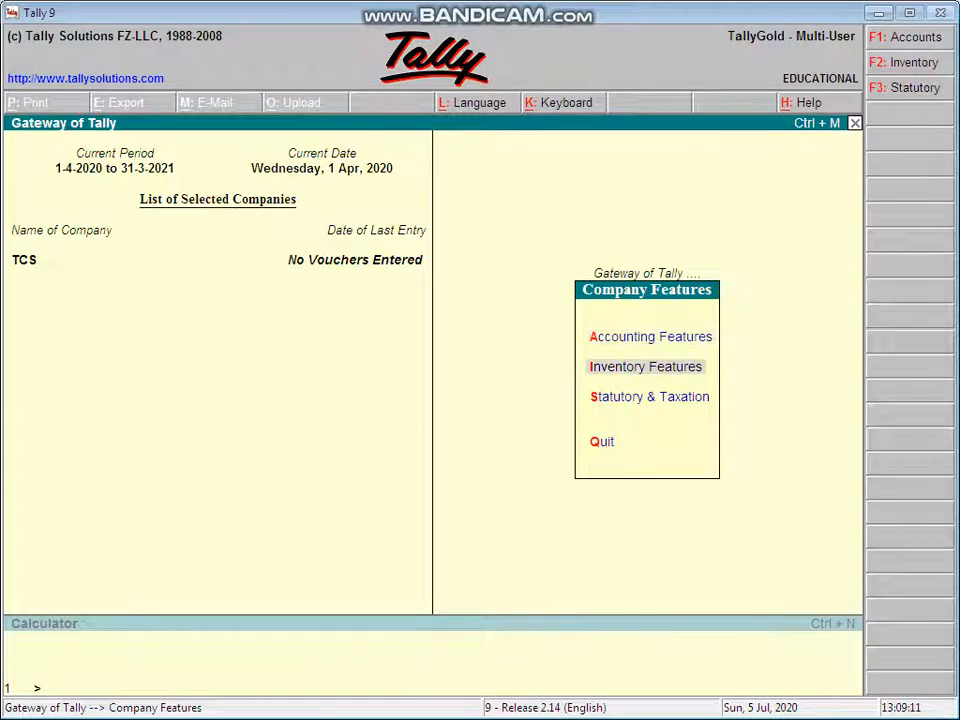
pyautogui.press('Return')
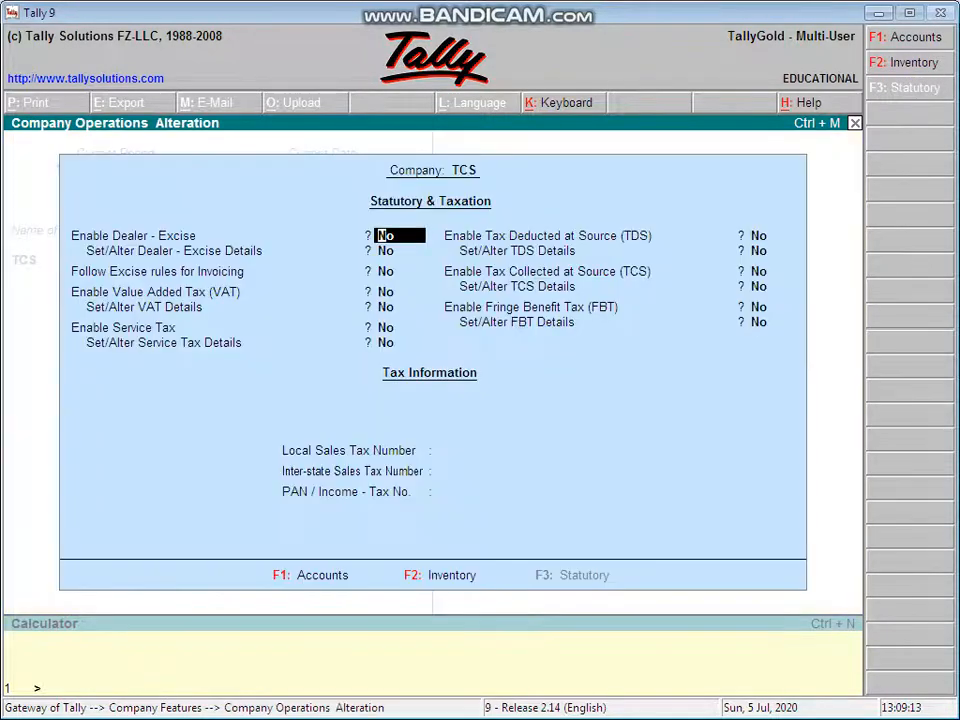
pyautogui.press('Return')
pyautogui.press('Return')
pyautogui.press('Return')
pyautogui.press('Return')
pyautogui.press('Return')
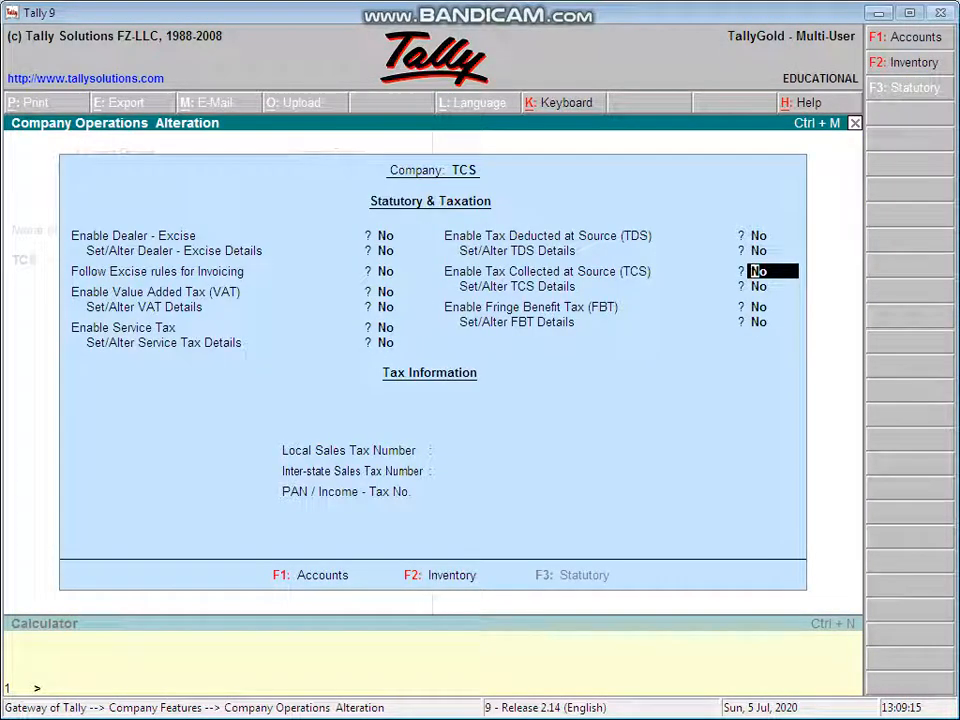
pyautogui.write('YES')
pyautogui.press('Return')
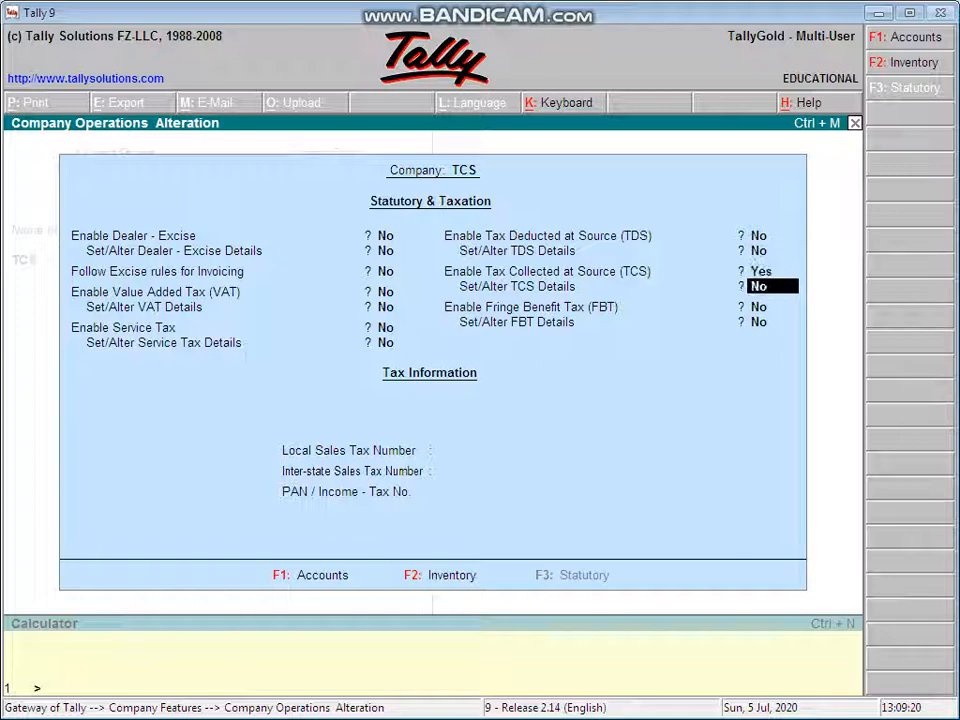
pyautogui.write('YES')
pyautogui.press('Return')
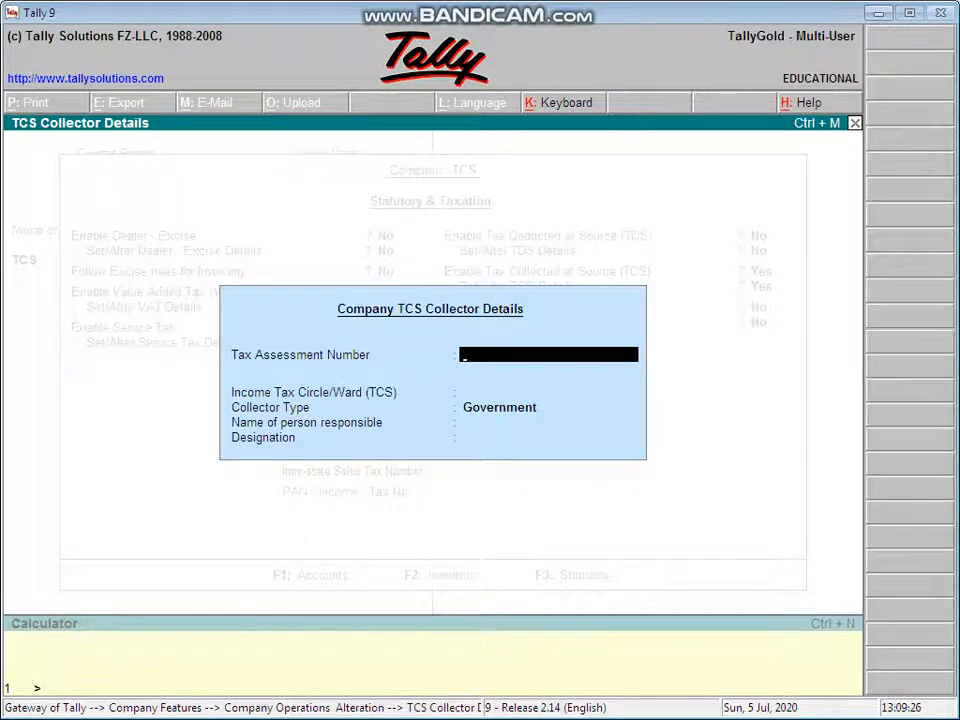
# Step: Examine the fields of the company TCS collector details without filling them in
pyautogui.press('Return')
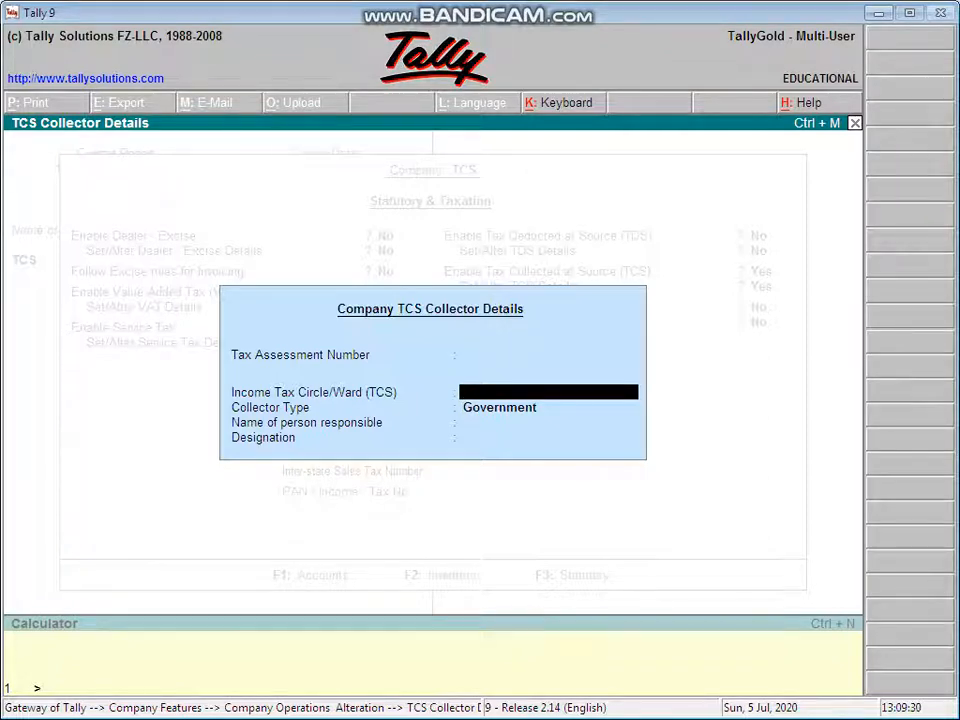
pyautogui.press('Return')
pyautogui.press('Return')
pyautogui.press('Return')
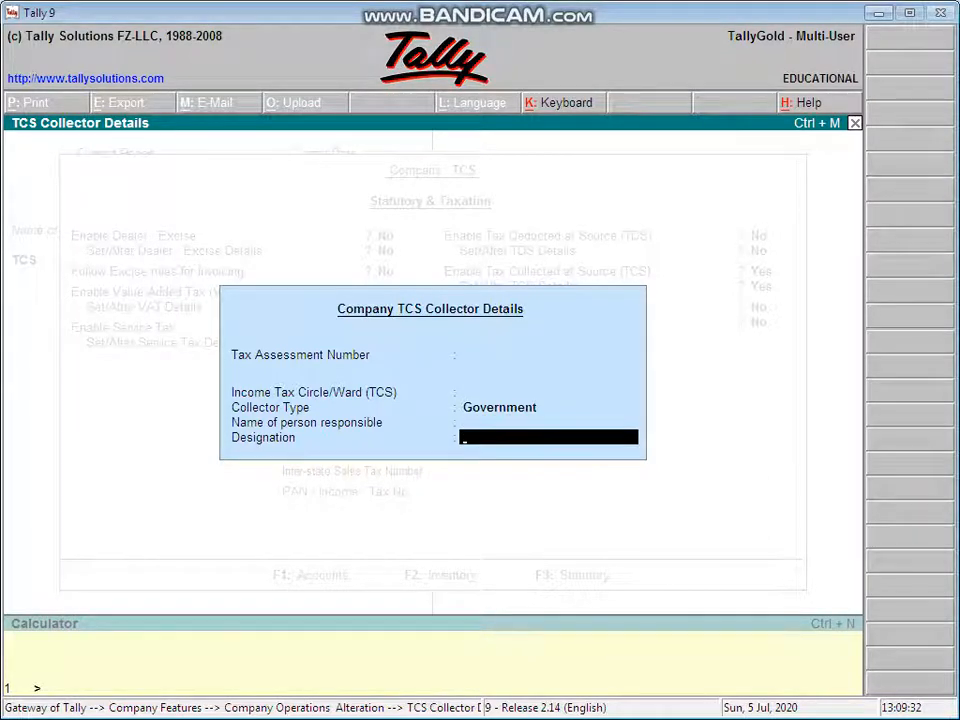
pyautogui.press('BackSpace')
pyautogui.press('BackSpace')
pyautogui.press('BackSpace')
pyautogui.press('BackSpace')
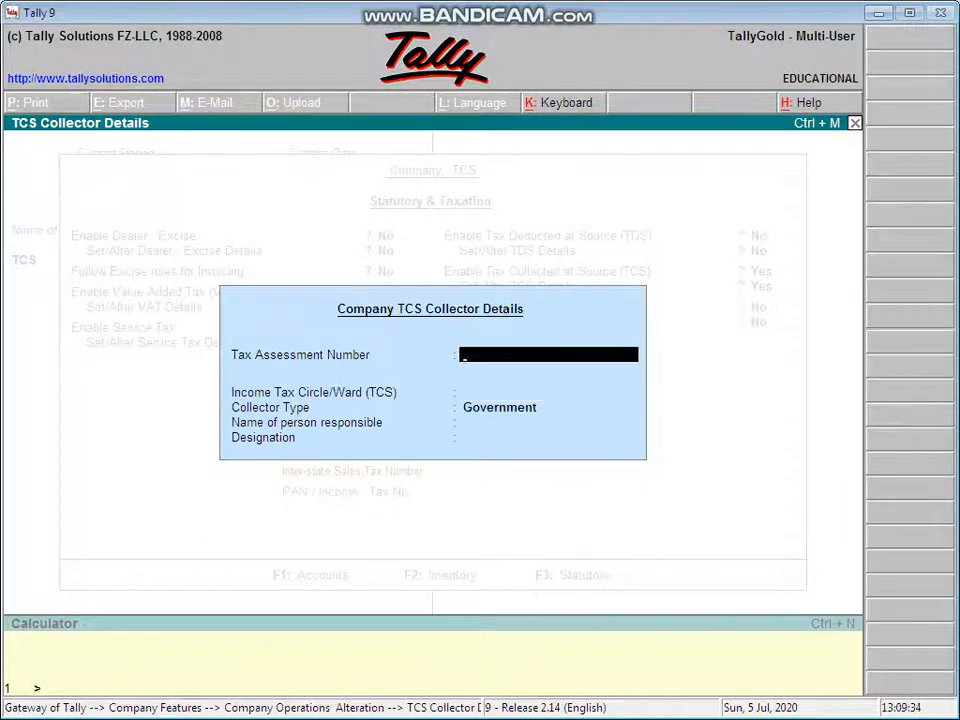
# Step: Accept the TCS collector details with collector type Government and the other fields blank, save the statutory features, and return to the main gateway
pyautogui.press('Return')
pyautogui.press('Return')
pyautogui.press('Return')
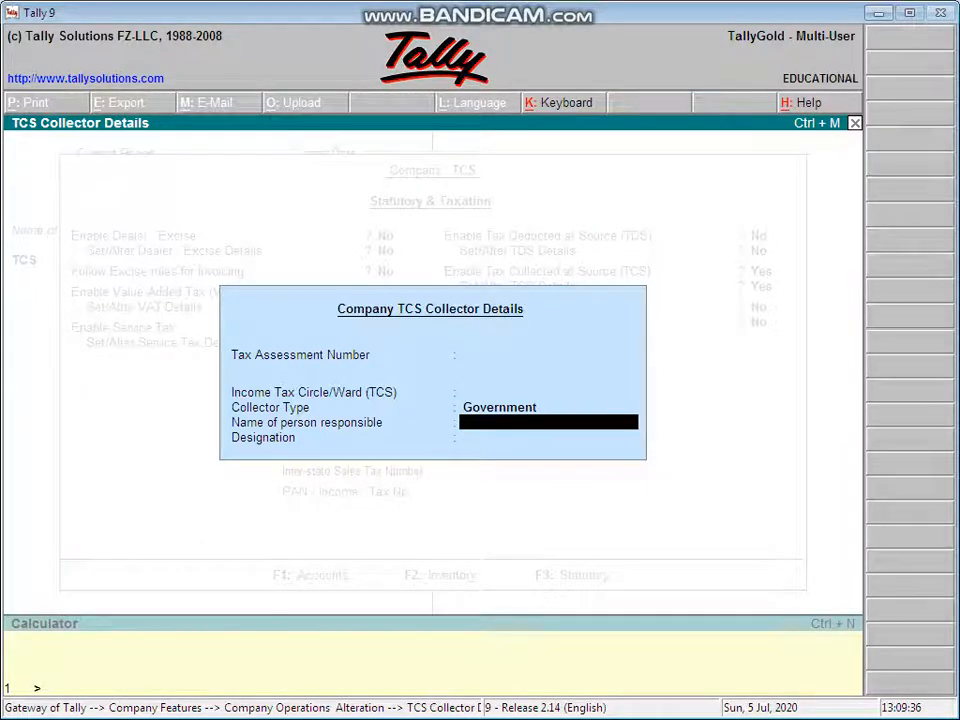
pyautogui.press('Return')
pyautogui.press('Return')
pyautogui.press('Return')
pyautogui.press('Return')
pyautogui.press('Return')
pyautogui.press('Return')
pyautogui.press('Return')
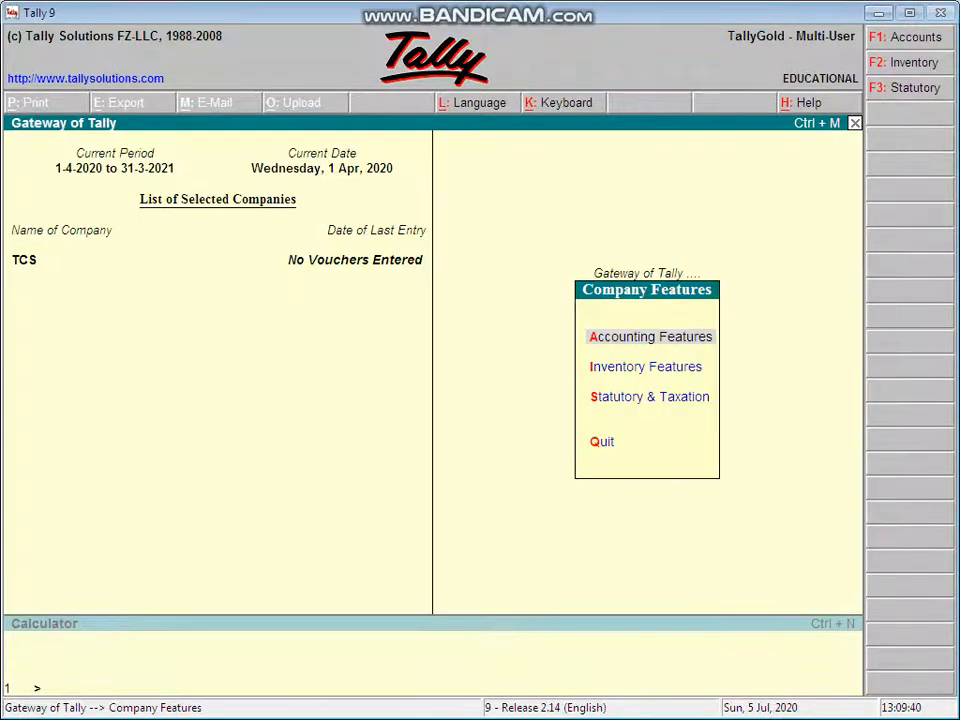
pyautogui.press('Escape')
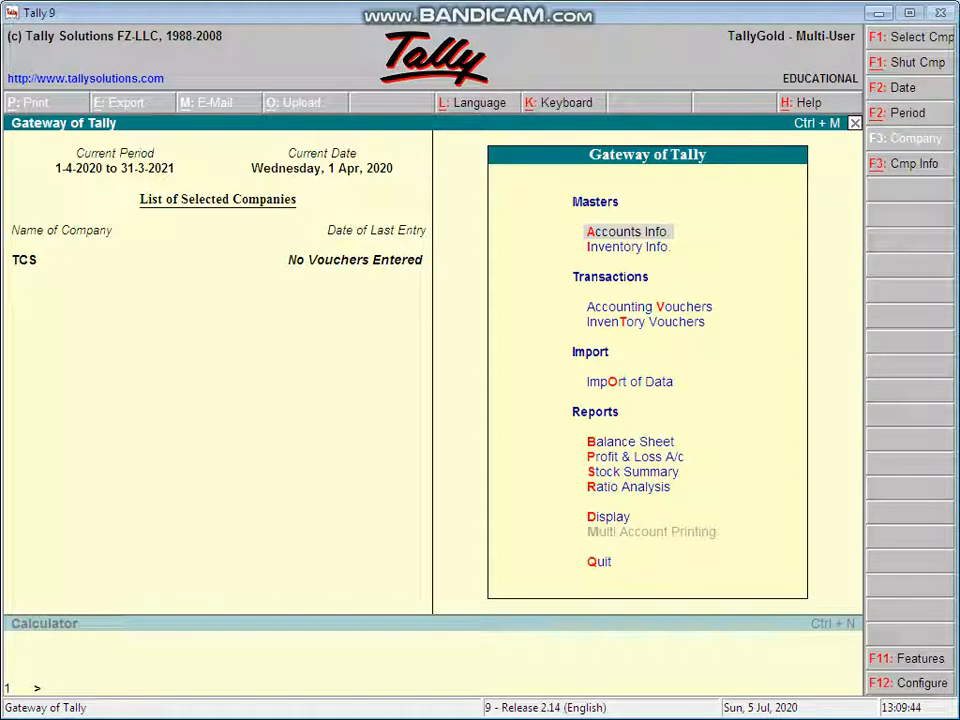
# Step: Create a ledger named SCRAP under Sales Accounts with inventory values affected set to Yes and no opening balance
pyautogui.press('Return')
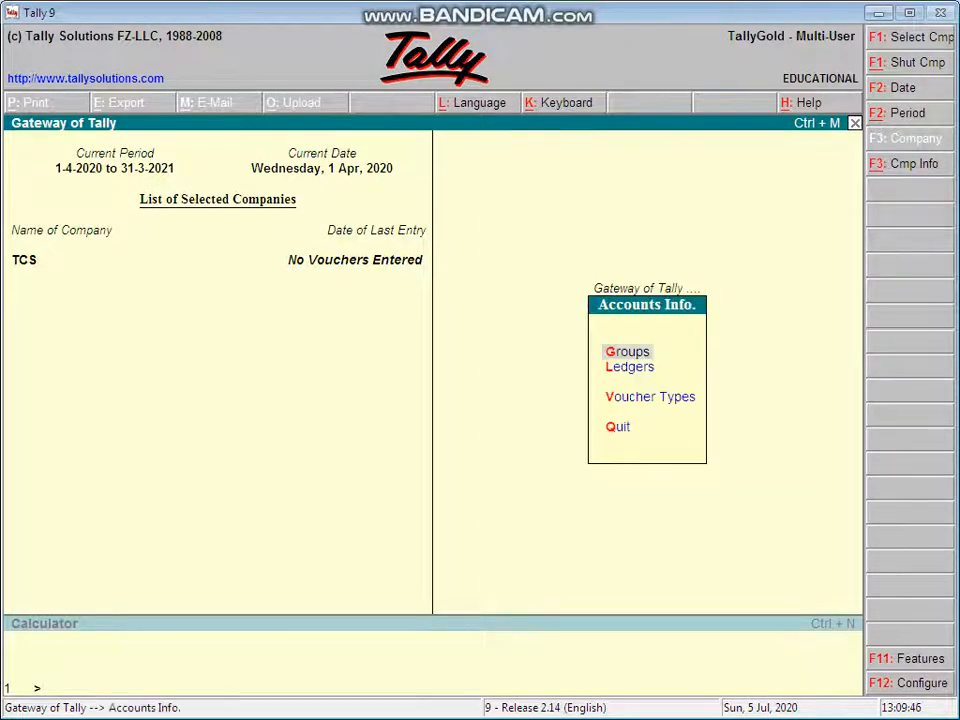
pyautogui.press('Down')
pyautogui.press('Return')
pyautogui.press('Return')
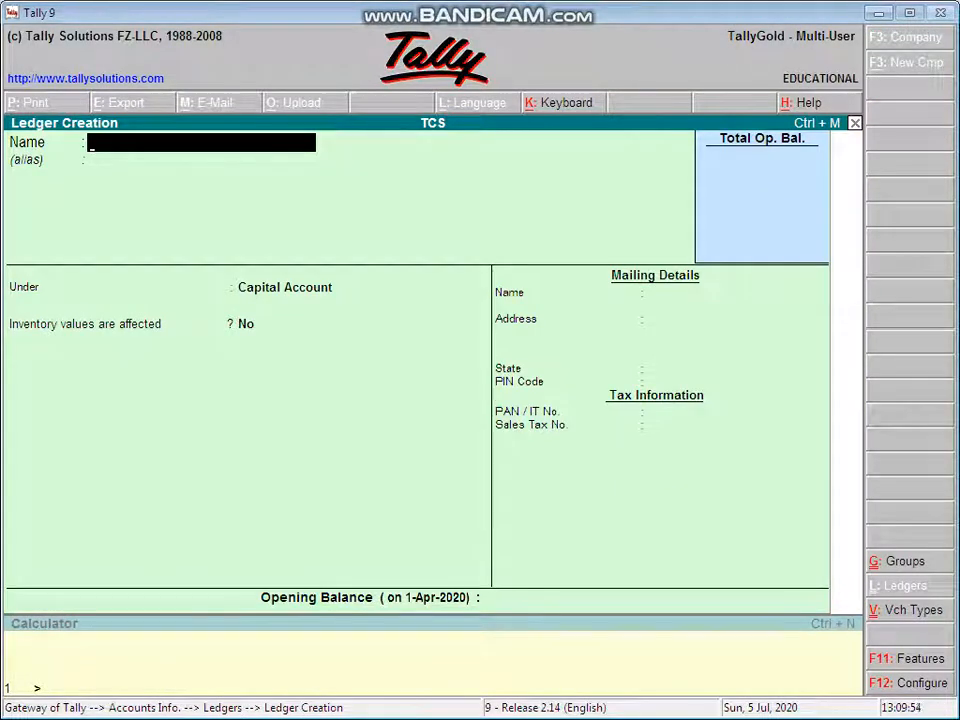
pyautogui.write('SCRAP')
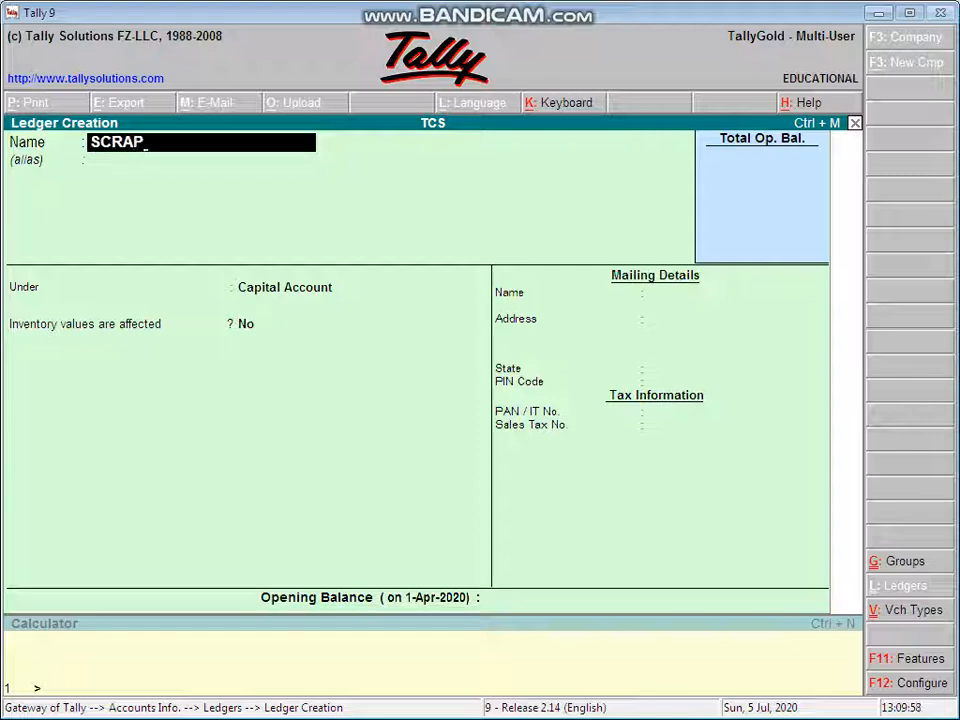
pyautogui.press('Return')
pyautogui.press('Return')
pyautogui.write('SA')
pyautogui.press('Return')
pyautogui.press('Return')
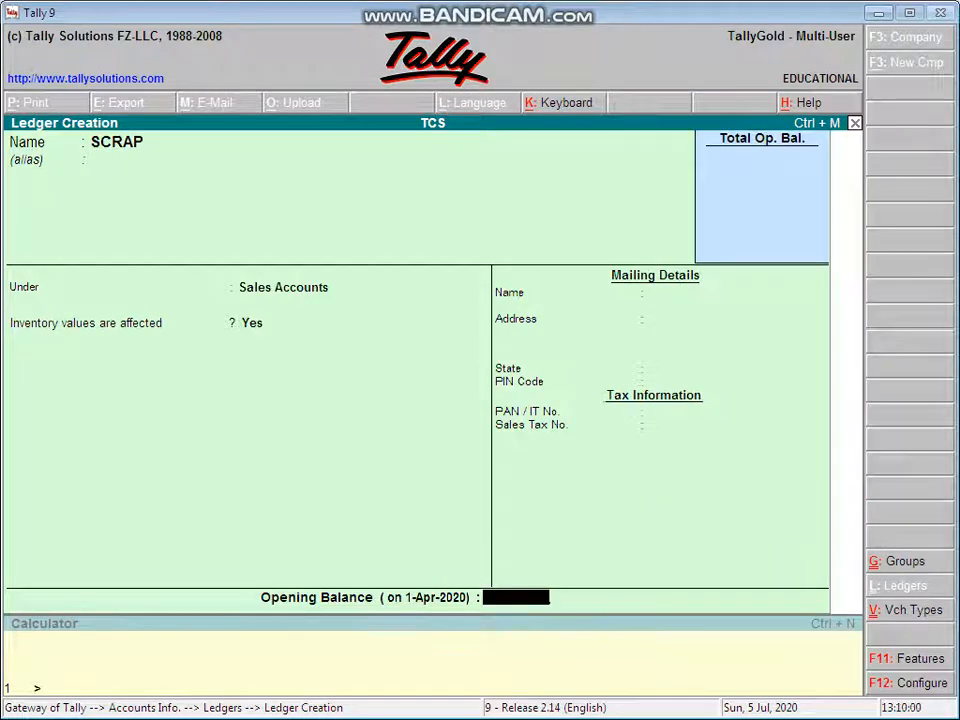
pyautogui.press('Return')
pyautogui.press('Return')
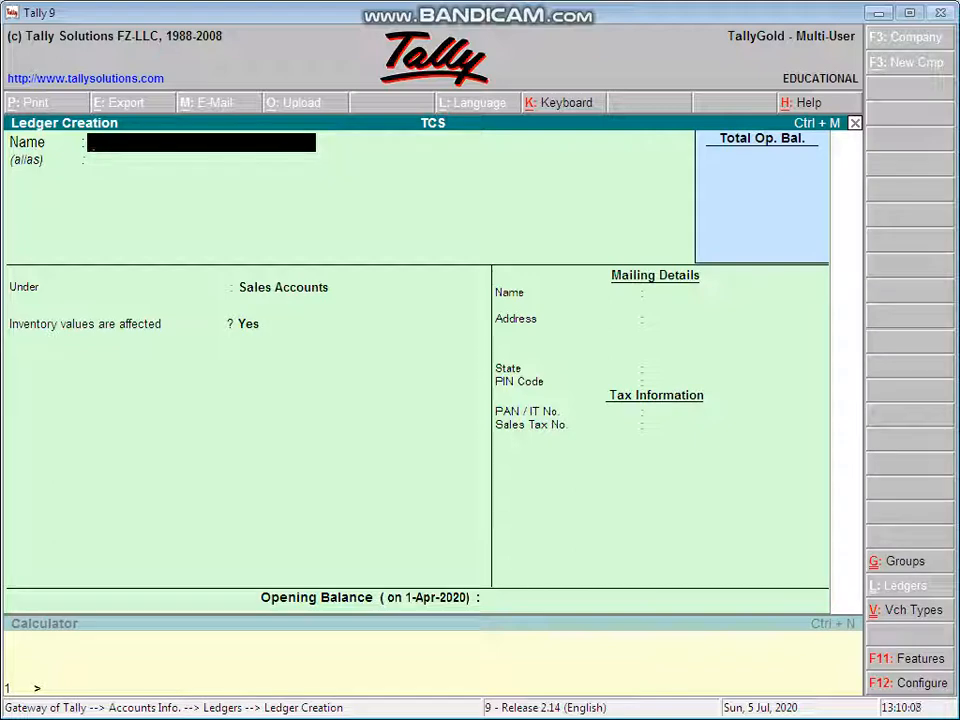
# Step: Start a ledger named TUSHAR TRADERS under Sundry Debtors, maintaining balances bill-by-bill and leaving inventory values unaffected
pyautogui.write('TU')
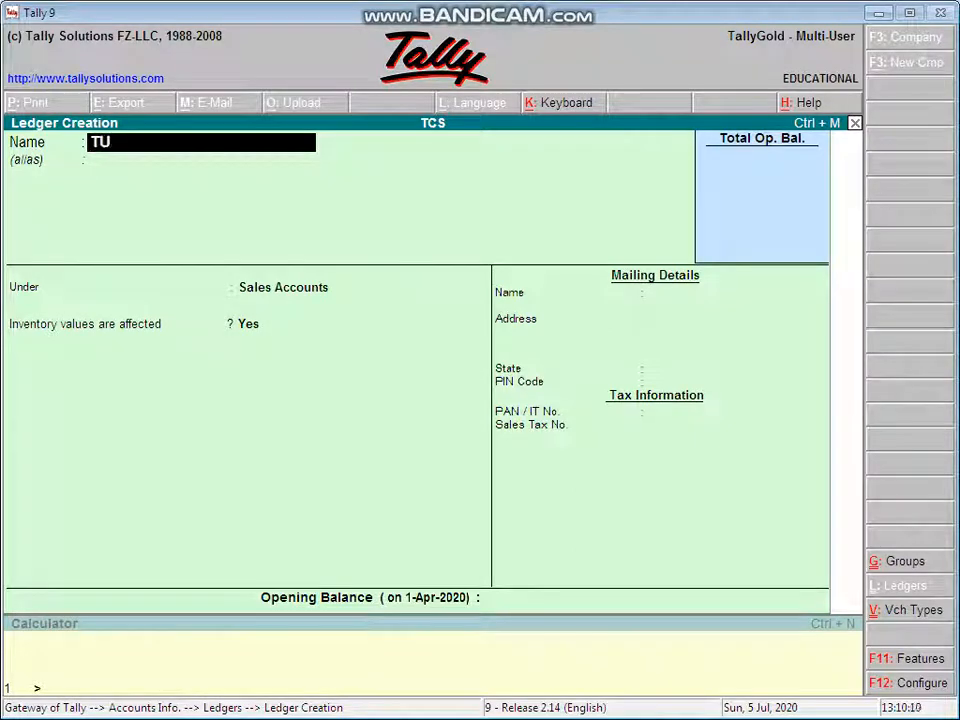
pyautogui.write('SHAR TRADERS')
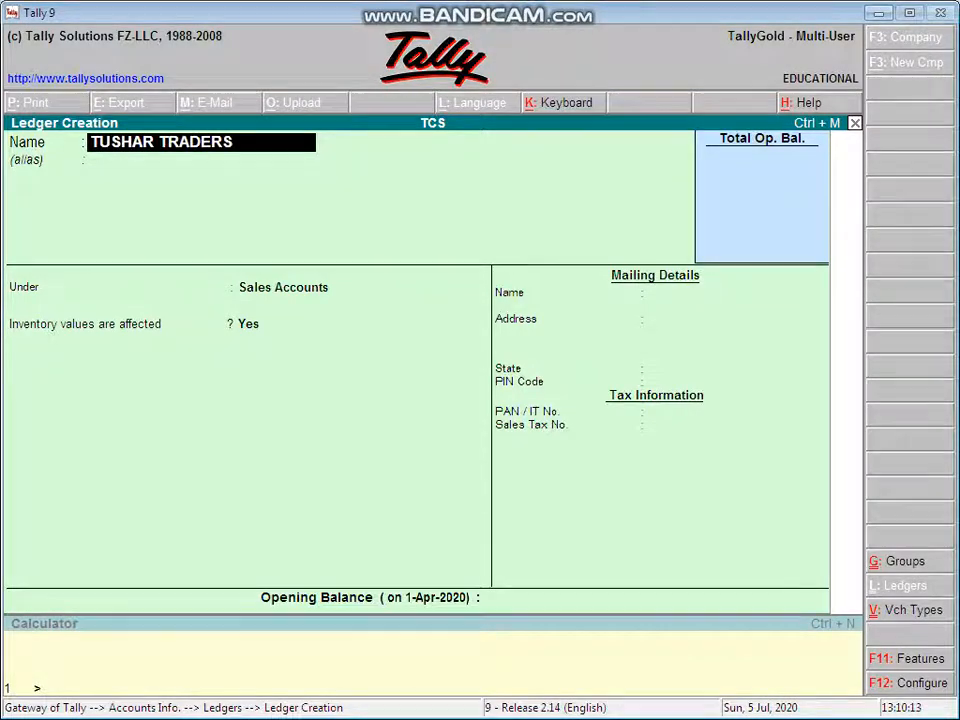
pyautogui.press('Return')
pyautogui.write('S')
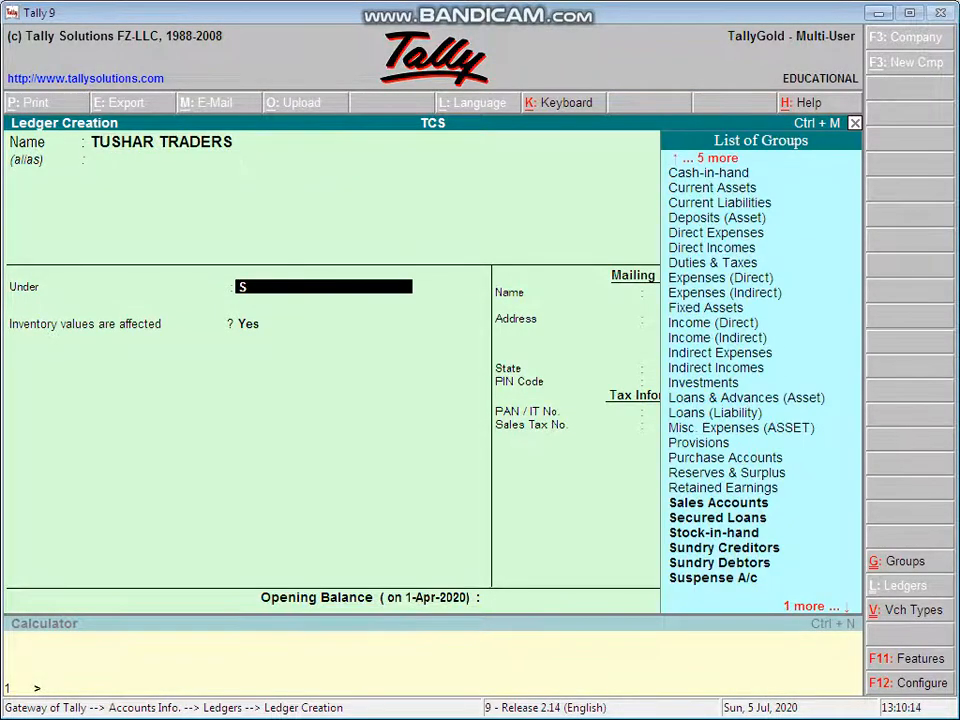
pyautogui.press('Up')
pyautogui.press('Up')
pyautogui.press('Return')
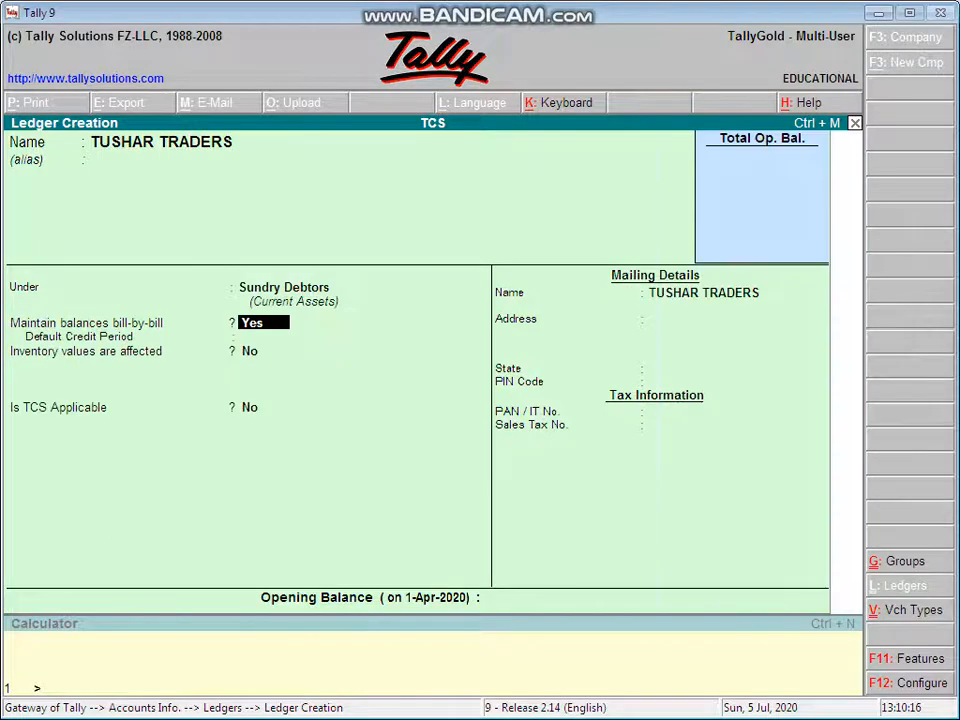
pyautogui.press('Return')
pyautogui.press('Return')
pyautogui.press('Return')
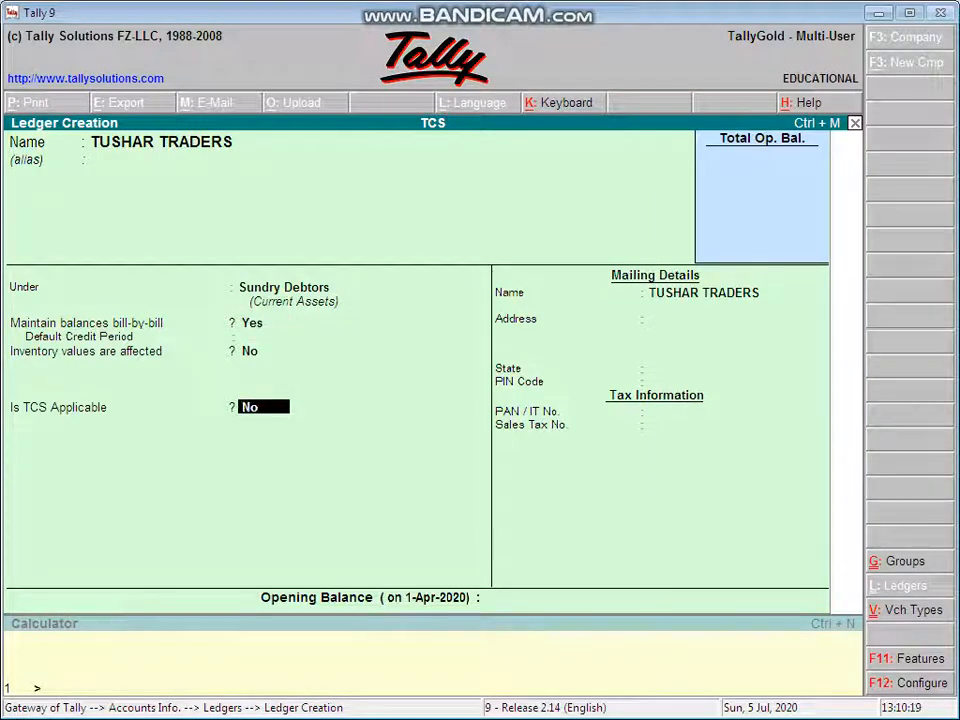
# Step: Make TCS applicable to the TUSHAR TRADERS ledger with Body of Individuals as the buyer/lessee type
pyautogui.write('yes')
pyautogui.press('Return')
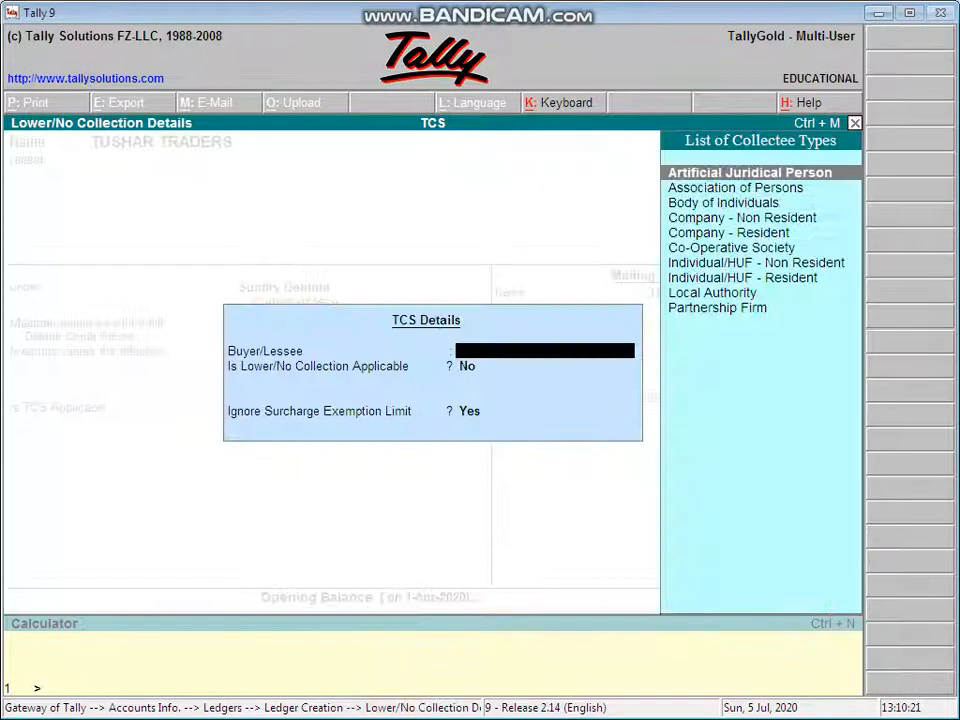
pyautogui.press('Down')
pyautogui.press('Down')
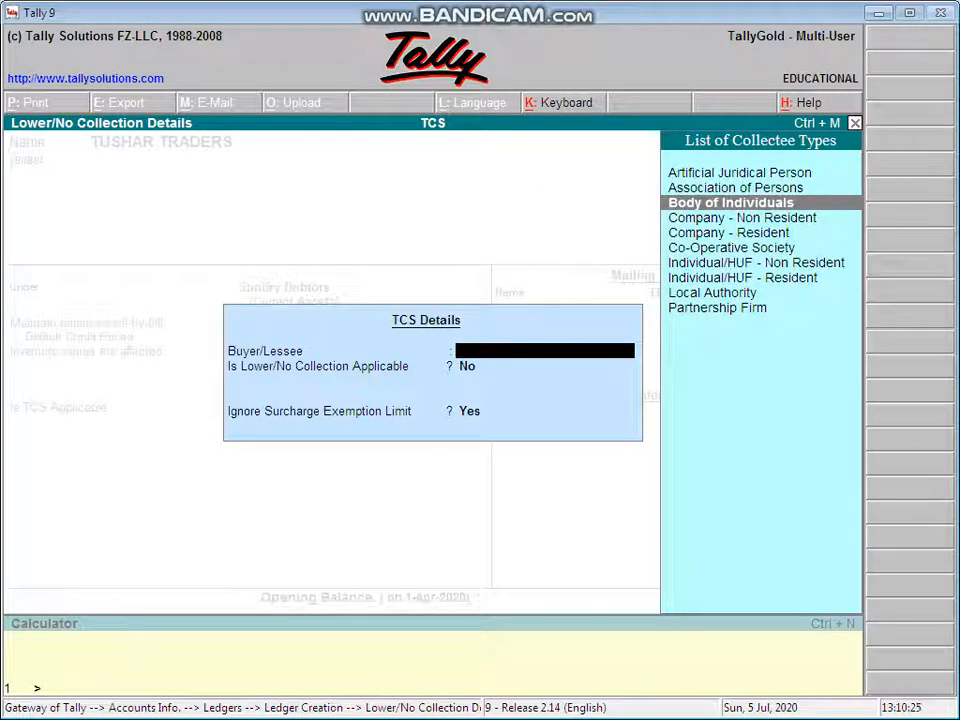
pyautogui.press('Return')
pyautogui.press('Return')
pyautogui.press('Return')
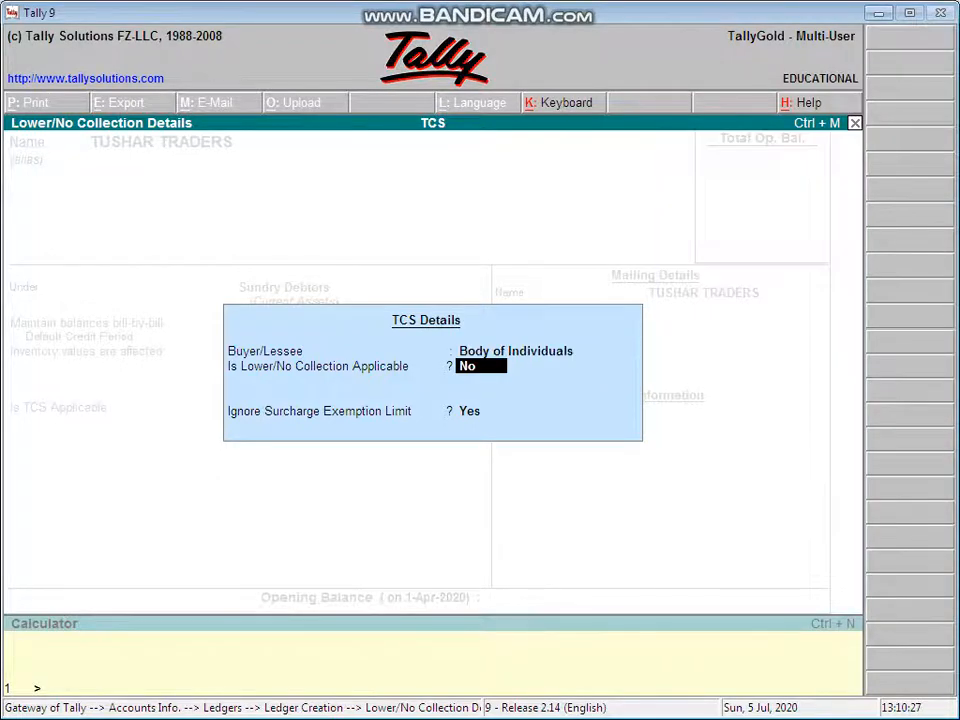
# Step: Keep lower/no collection at No and Ignore Surcharge Exemption Limit at Yes, set the state to Not Applicable, and save the ledger
pyautogui.press('Return')
pyautogui.press('Return')
pyautogui.press('Return')
pyautogui.press('Return')
pyautogui.press('Return')
pyautogui.press('Return')
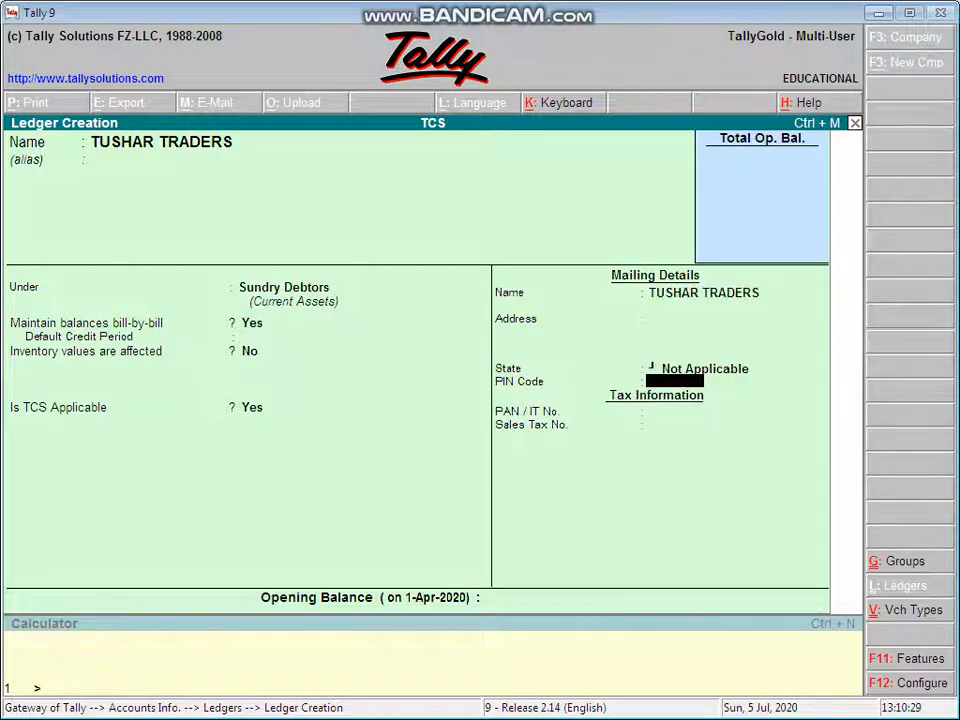
pyautogui.press('Return')
pyautogui.press('Return')
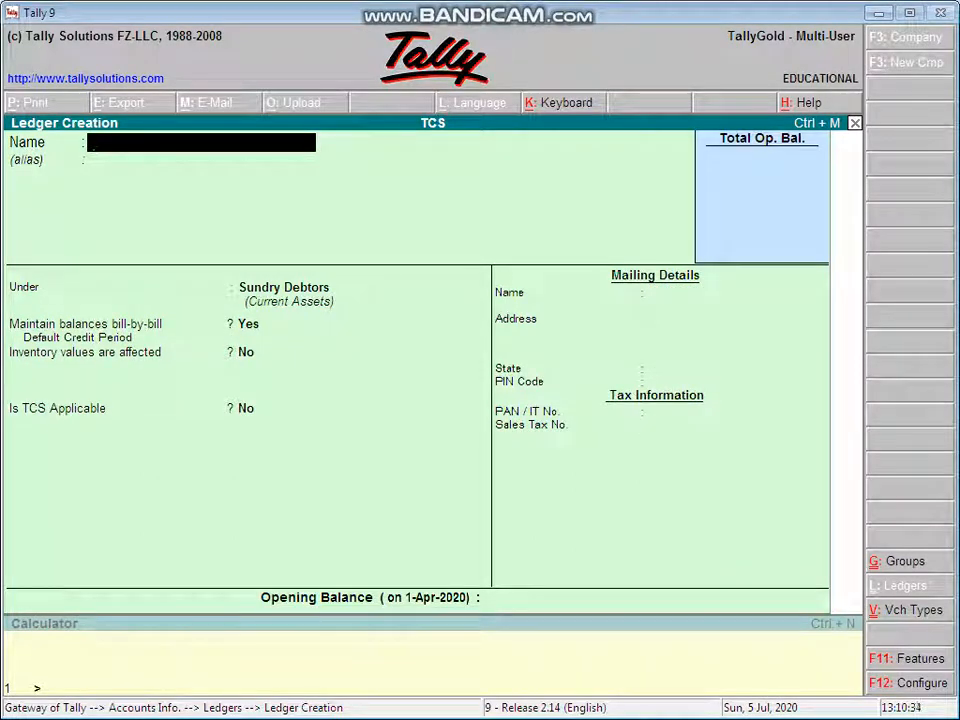
# Step: Start a ledger named TCS ON SCRAP and place it under Duties & Taxes
pyautogui.write('TC')
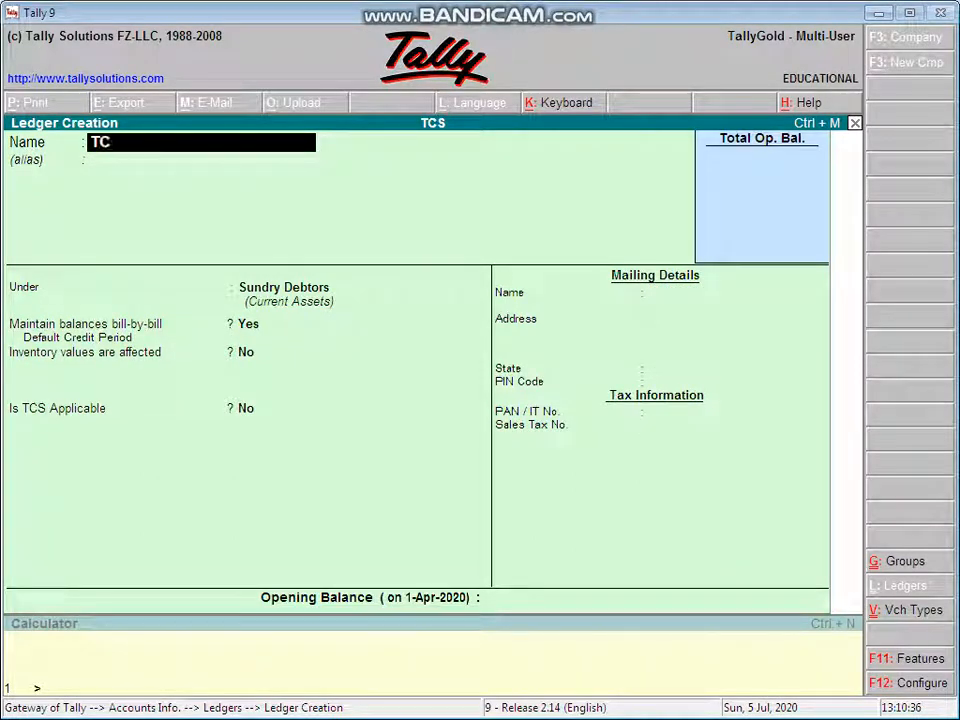
pyautogui.write('S ON SC')
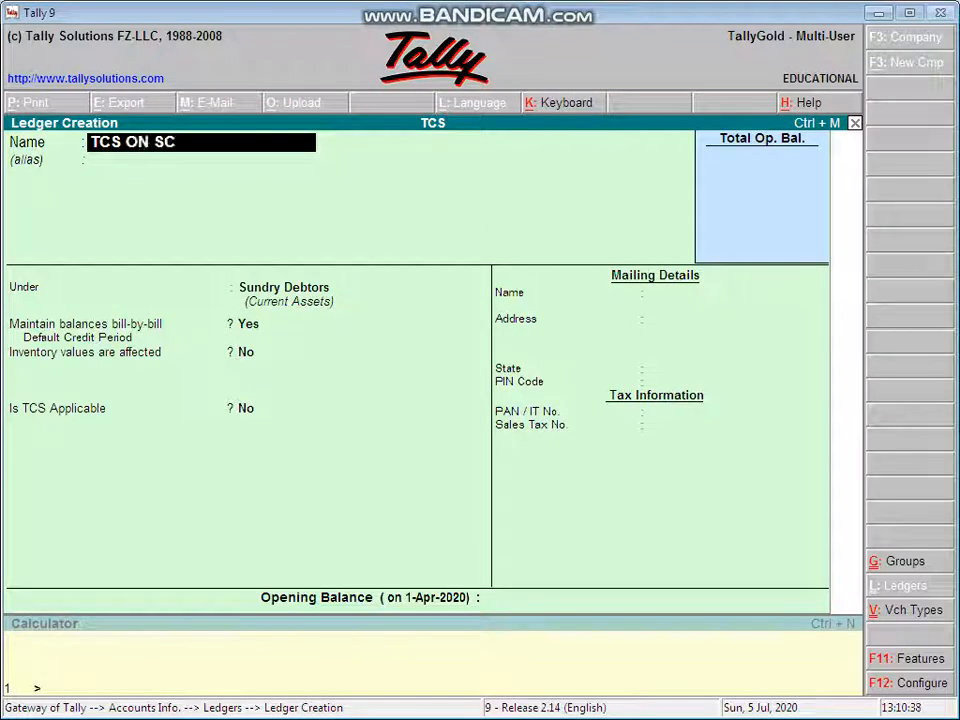
pyautogui.write('RAP')
pyautogui.press('Return')
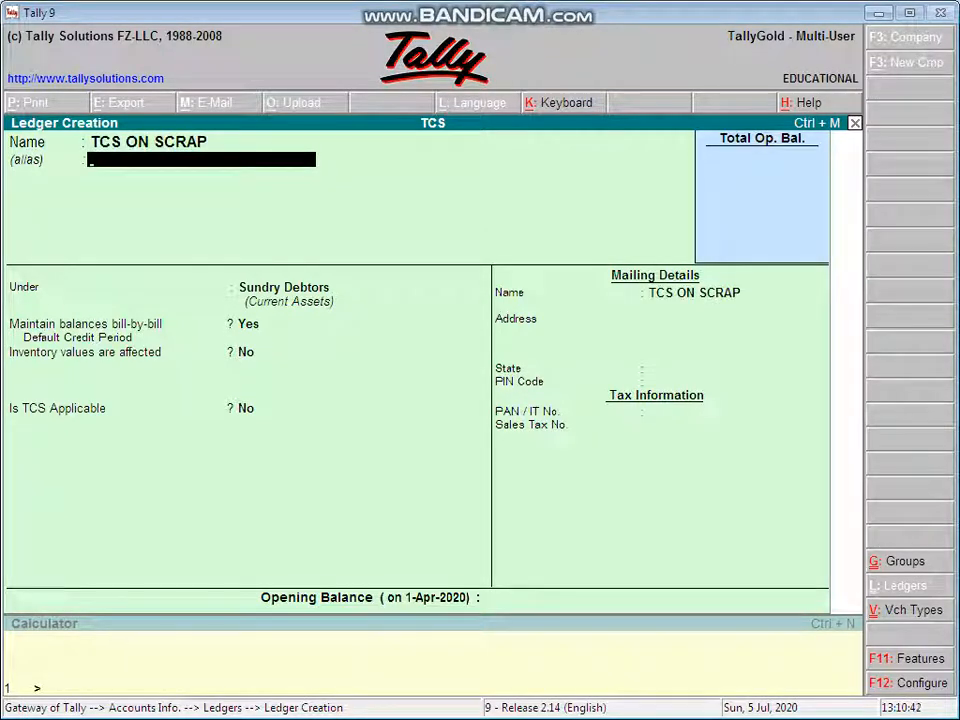
pyautogui.press('Return')
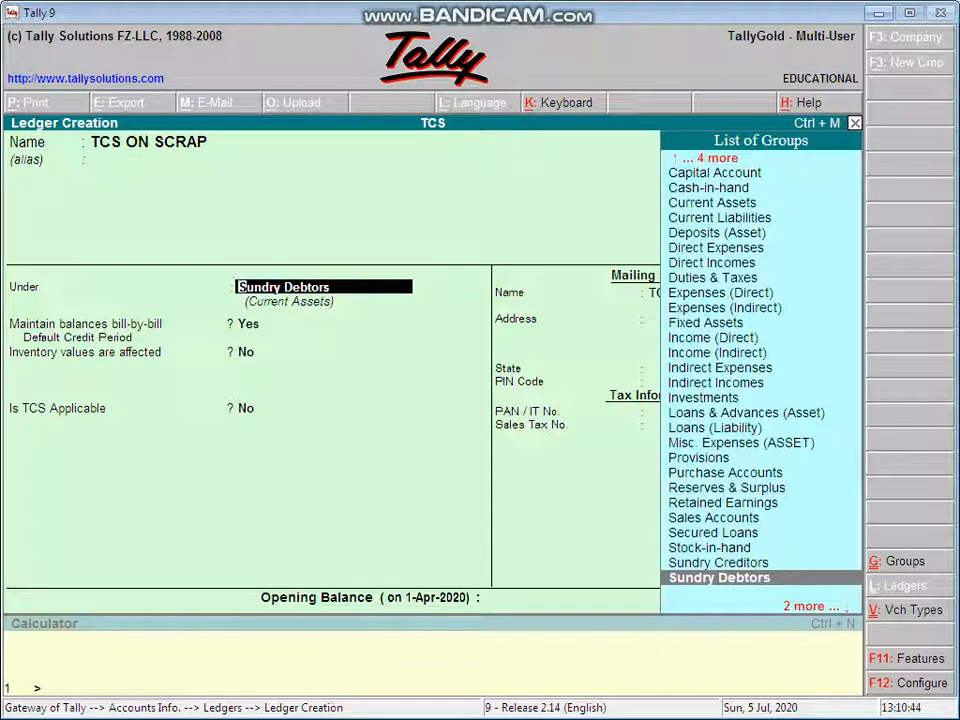
pyautogui.write('du')
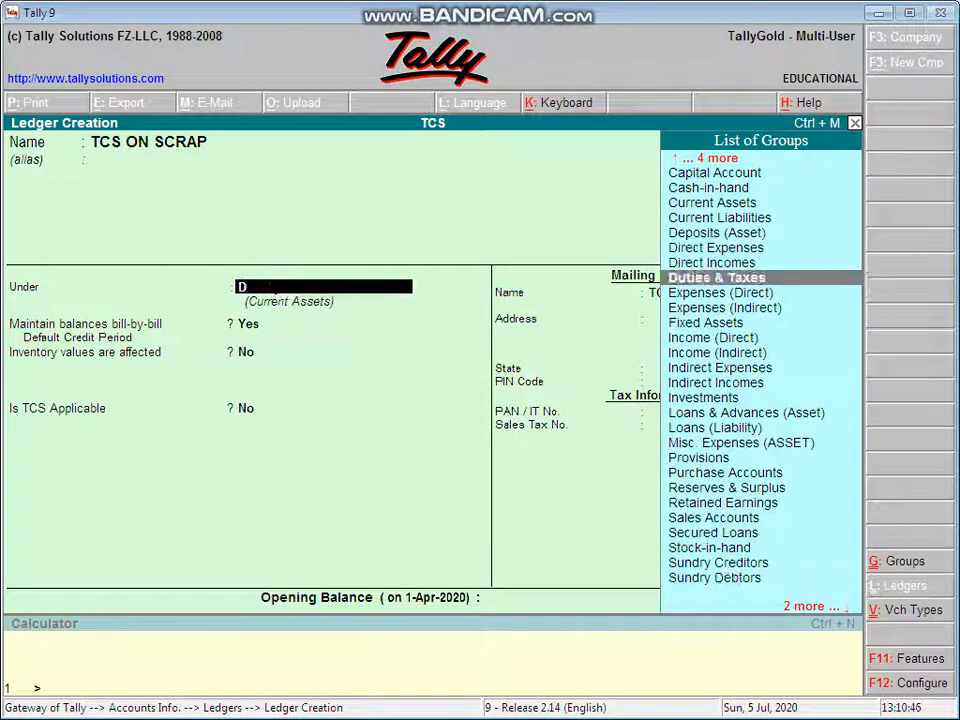
pyautogui.press('Return')
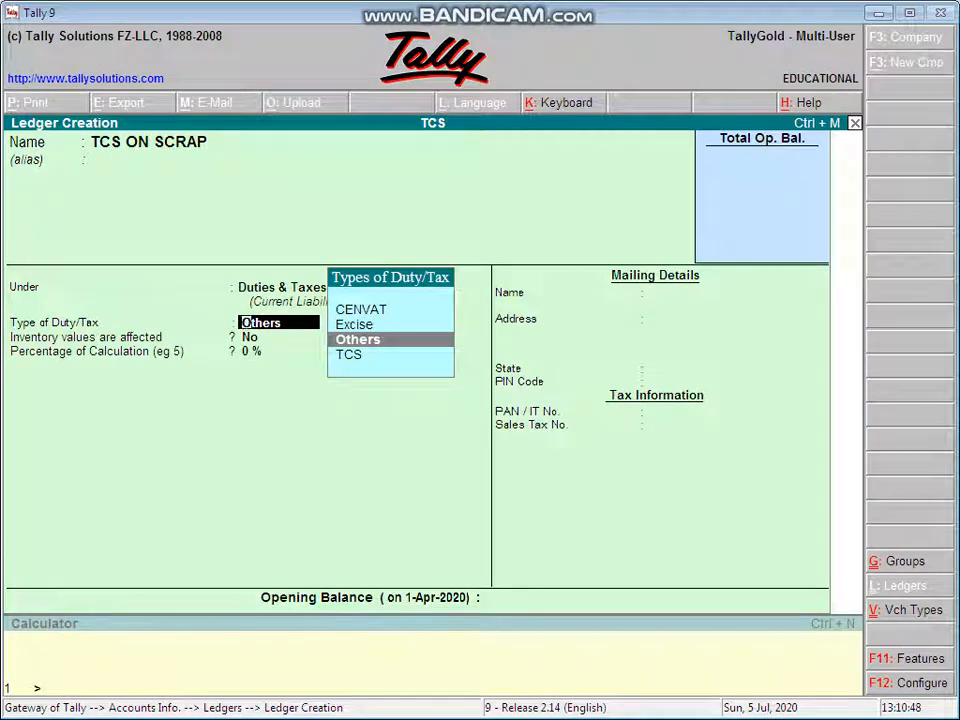
# Step: Set the TCS ON SCRAP ledger's duty type to TCS and its nature of goods to Scrap, keep inventory values unaffected, and save it
pyautogui.press('Down')
pyautogui.press('Return')
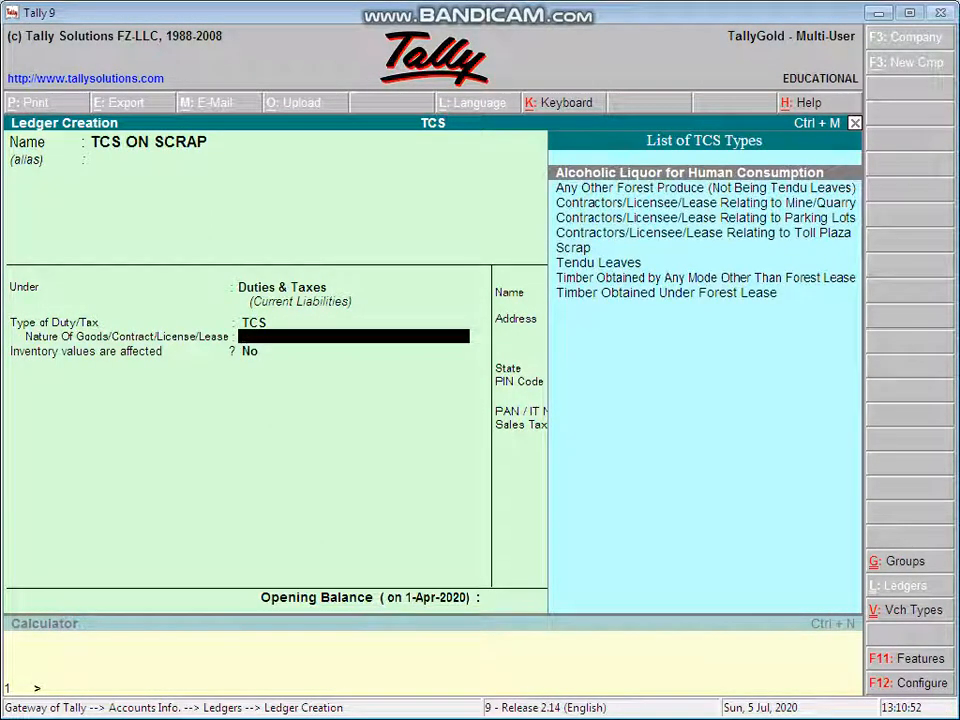
pyautogui.press('Down')
pyautogui.press('Down')
pyautogui.press('Down')
pyautogui.press('Down')
pyautogui.press('Down')
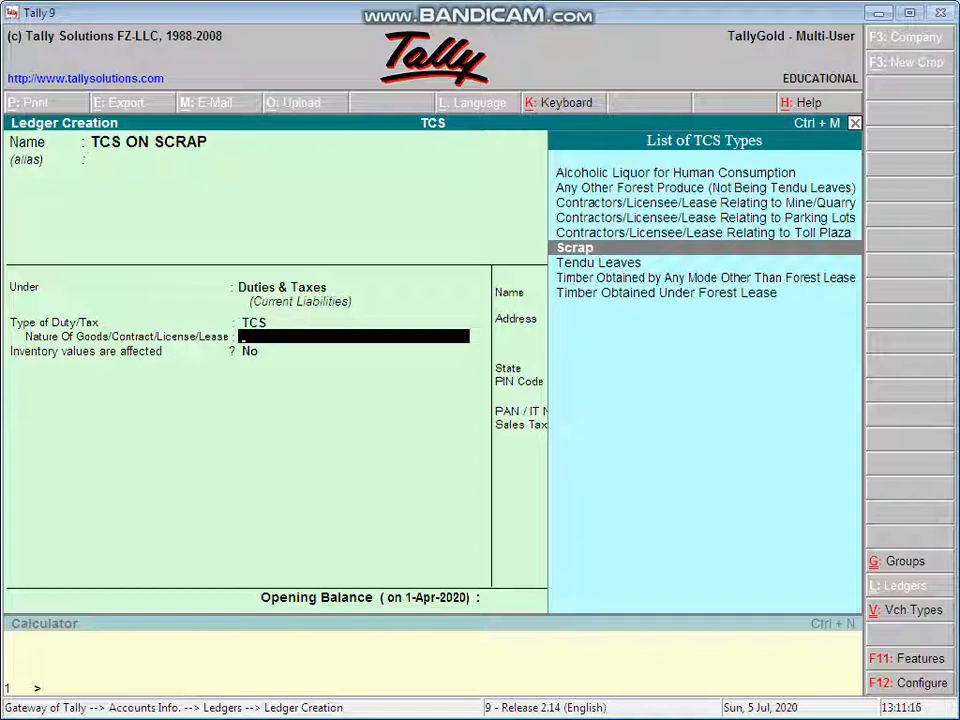
pyautogui.press('Return')
pyautogui.press('Return')
pyautogui.press('Return')
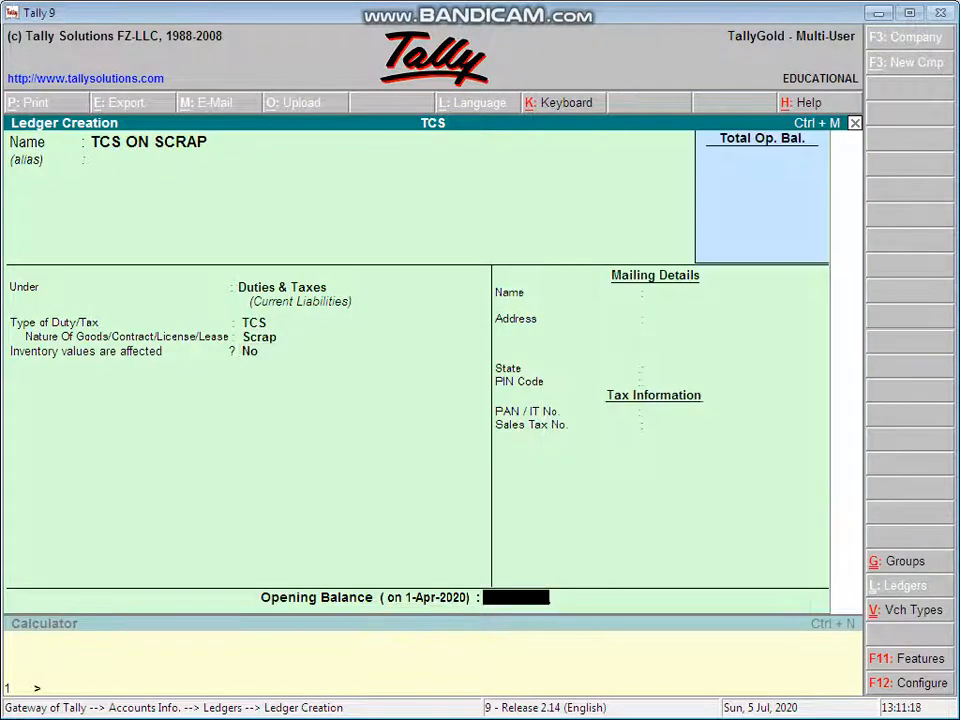
pyautogui.press('Return')
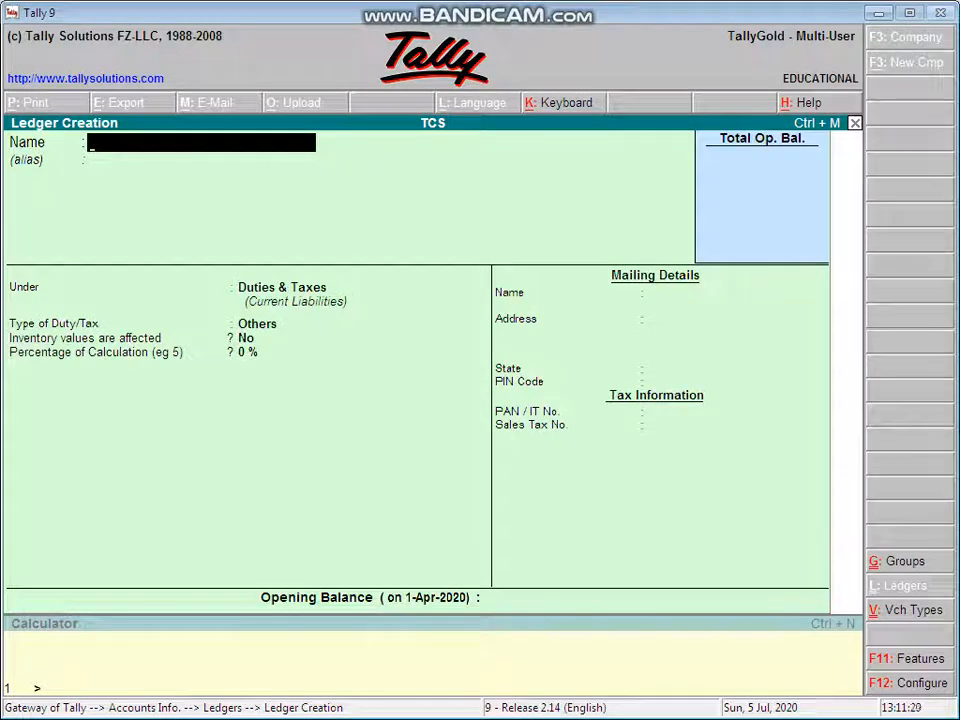
# Step: Leave ledger creation and start a sales voucher with reference 897
pyautogui.press('Escape')
pyautogui.press('Return')
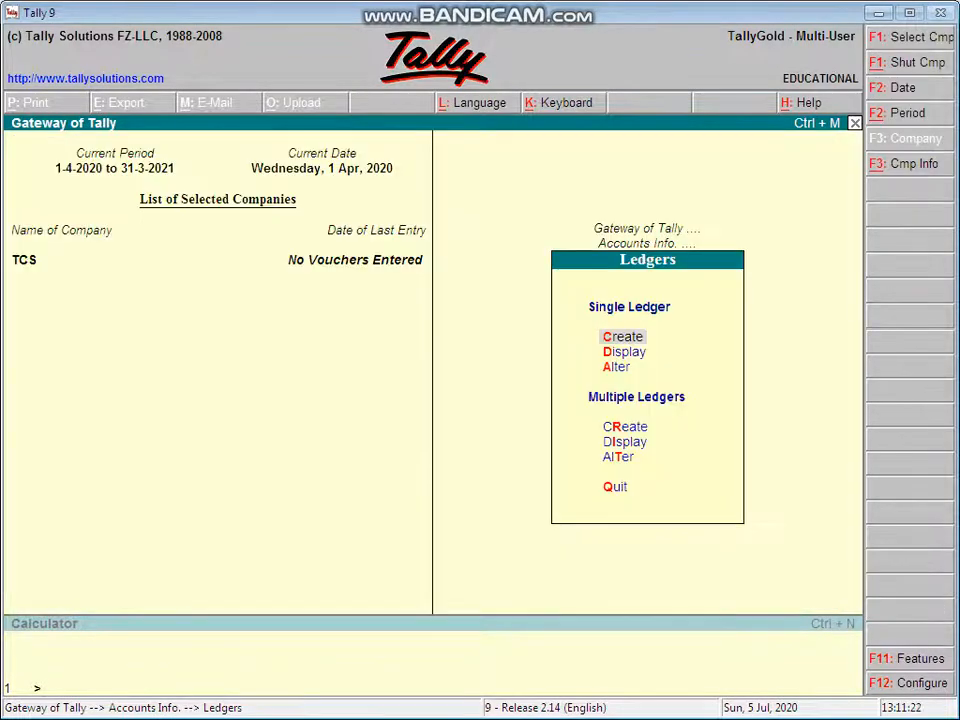
pyautogui.press('Escape')
pyautogui.press('Escape')
pyautogui.press('Down')
pyautogui.press('Down')
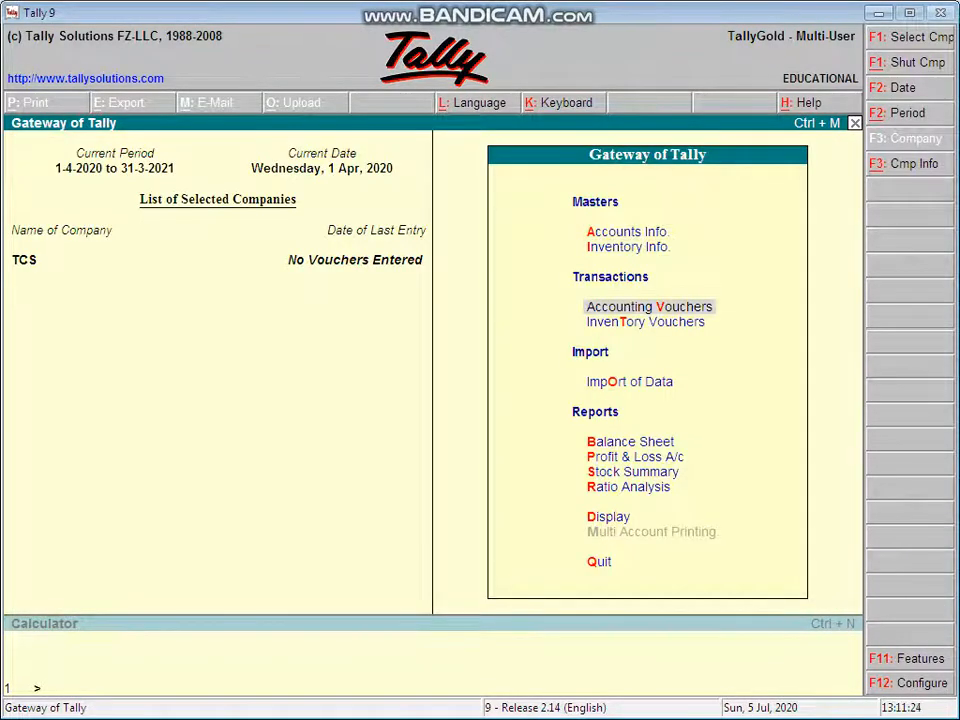
pyautogui.press('Return')
pyautogui.press('F8')
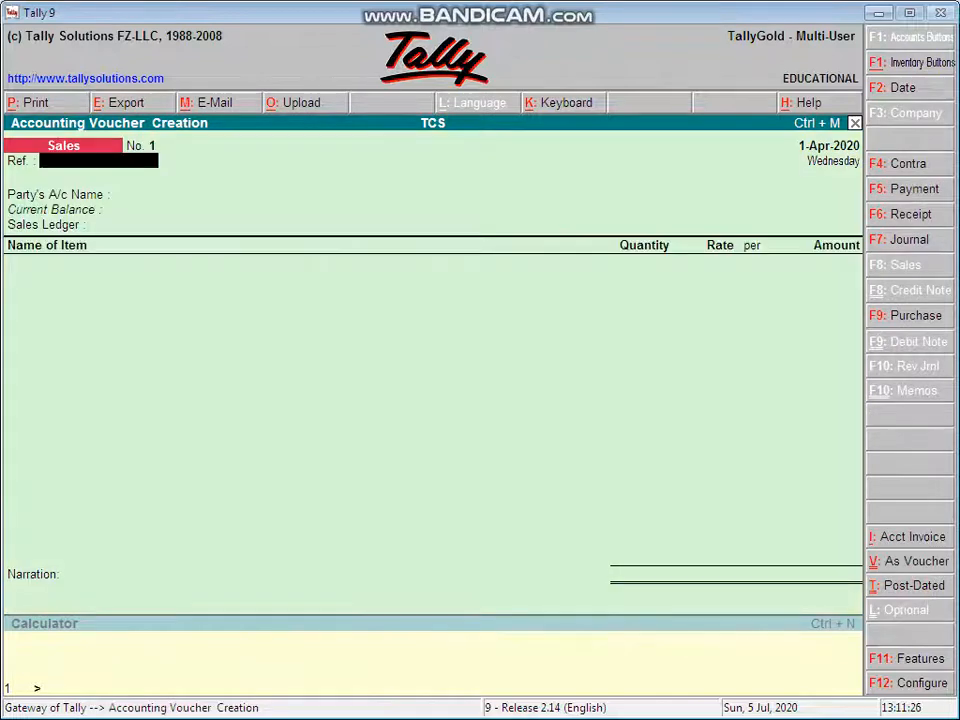
pyautogui.write('897')
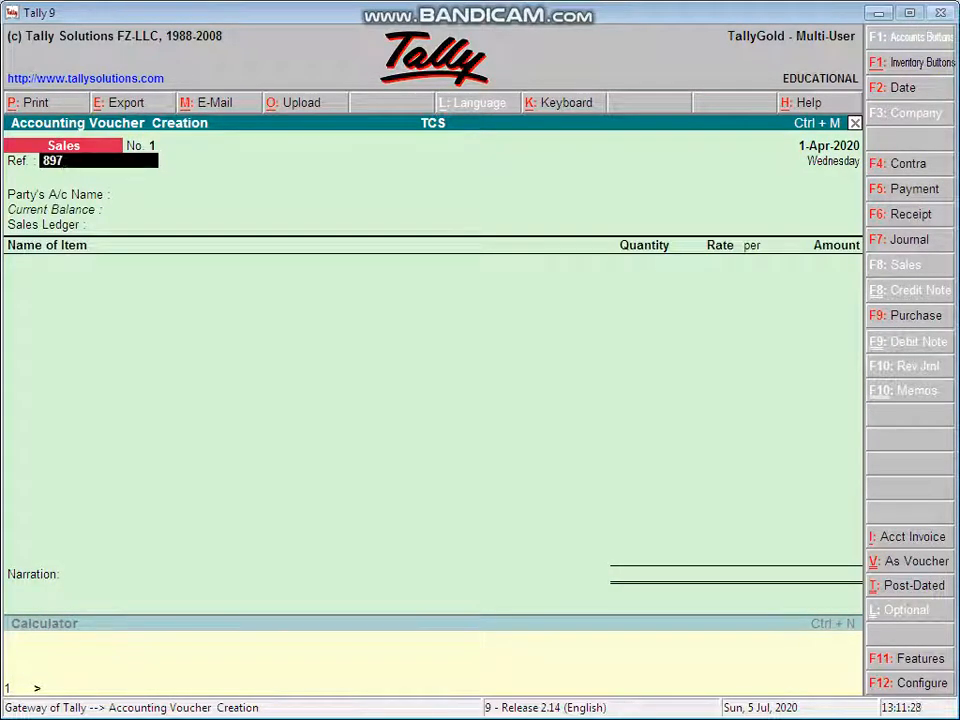
pyautogui.press('Return')
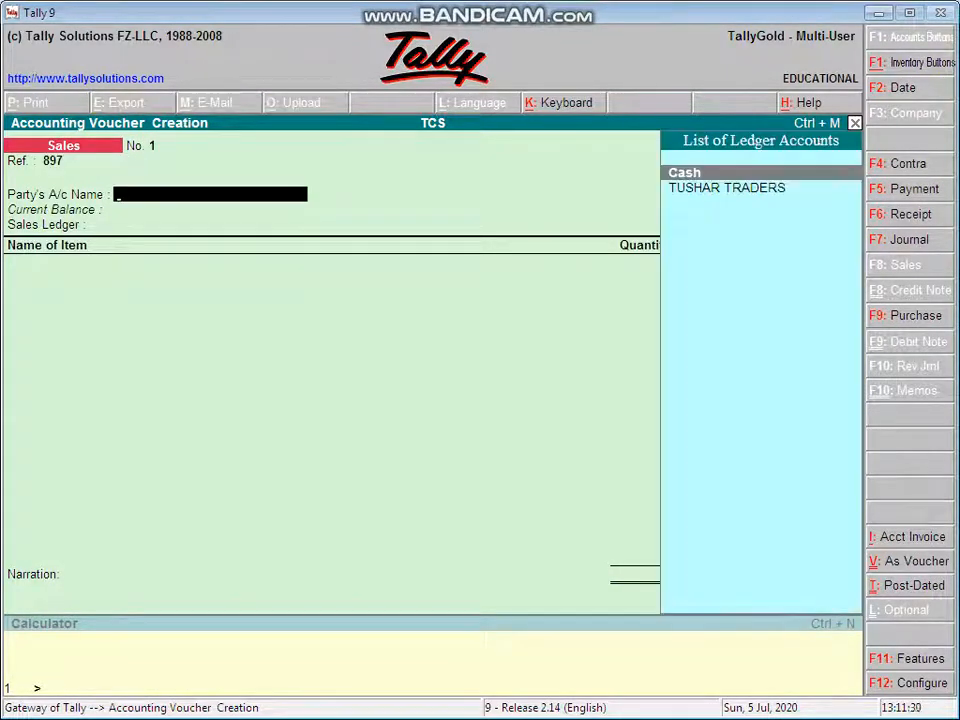
# Step: Choose TUSHAR TRADERS as the voucher's party, leave the despatch and order details blank, and select SCRAP as the sales ledger
pyautogui.press('Down')
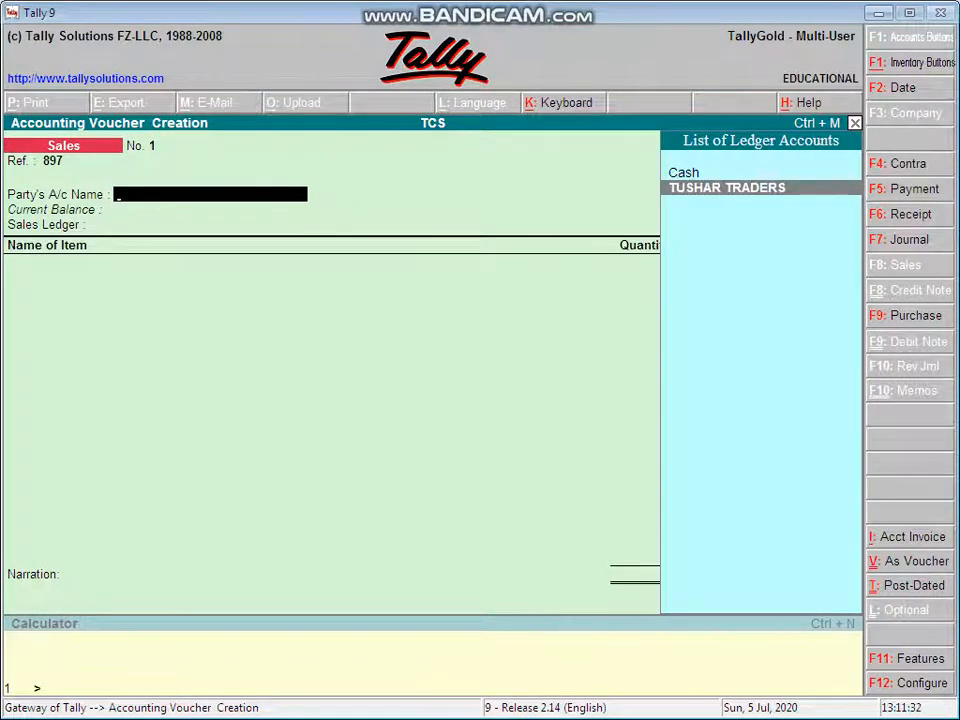
pyautogui.press('Return')
pyautogui.press('Return')
pyautogui.press('Return')
pyautogui.press('Return')
pyautogui.press('Return')
pyautogui.press('Return')
pyautogui.press('Return')
pyautogui.press('Return')
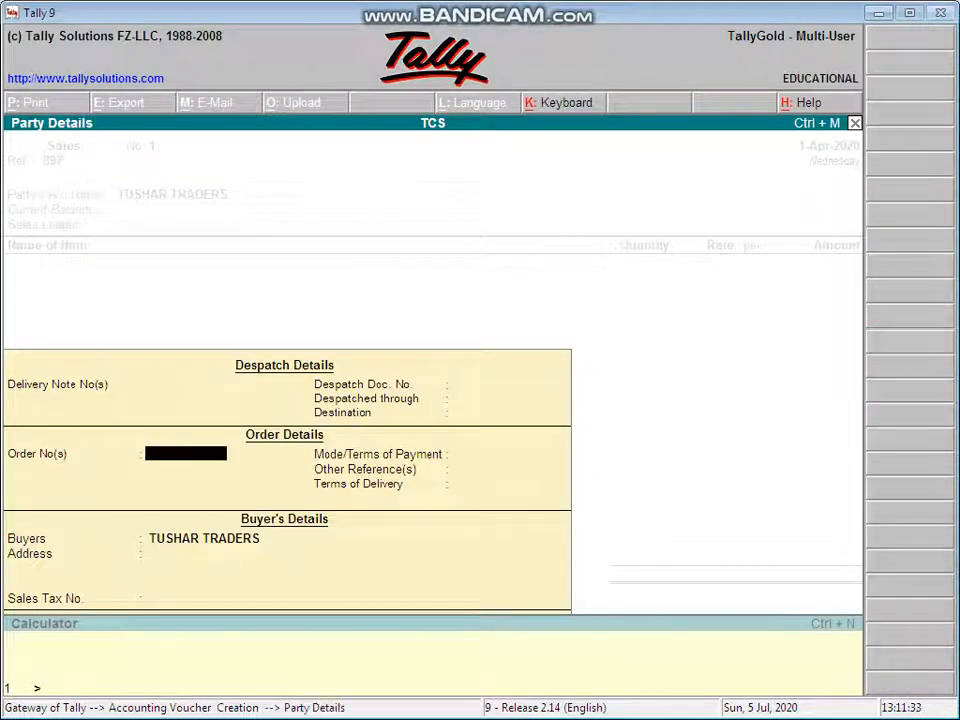
pyautogui.press('Return')
pyautogui.press('Return')
pyautogui.press('Return')
pyautogui.press('Return')
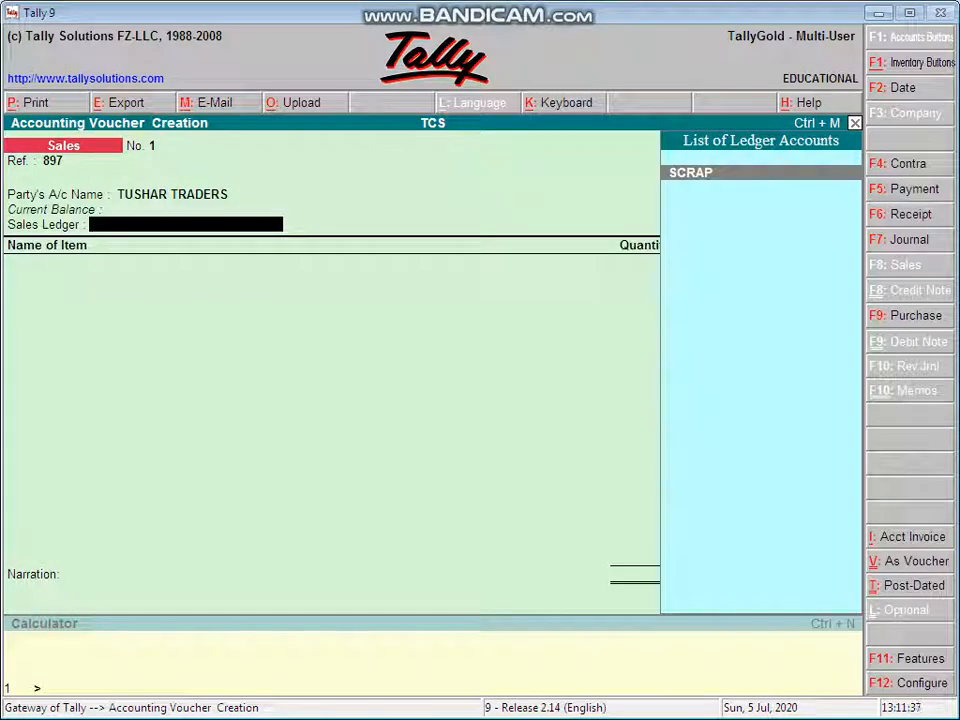
pyautogui.press('Return')
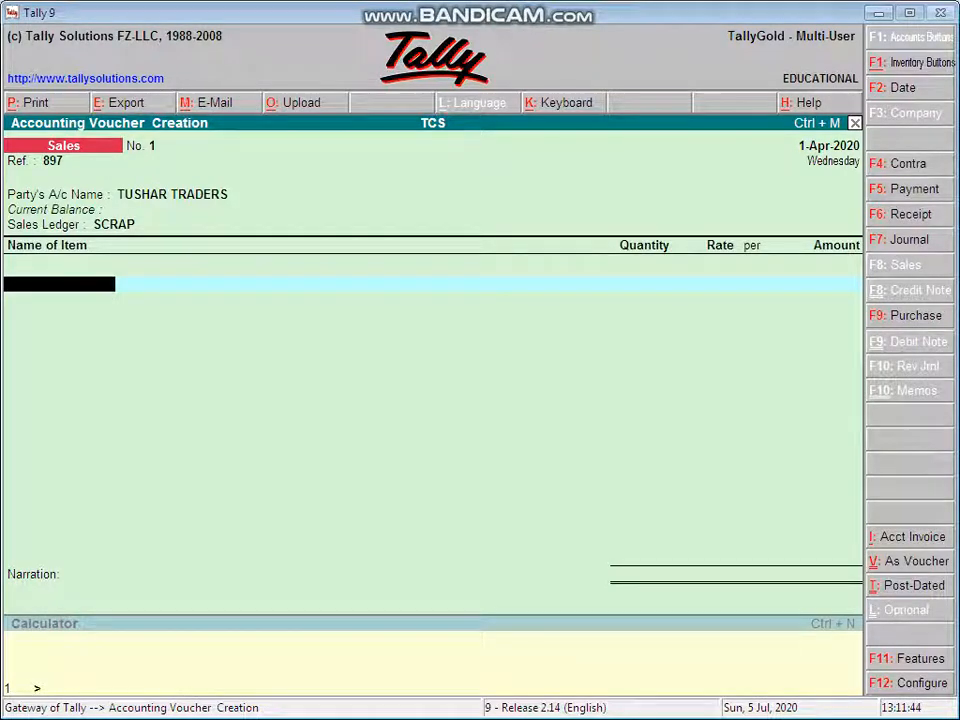
# Step: Switch the sales voucher to accounting invoice mode, keeping the reference, TUSHAR TRADERS as party, blank despatch details and SCRAP as sales ledger
pyautogui.hotkey('alt', 'p')
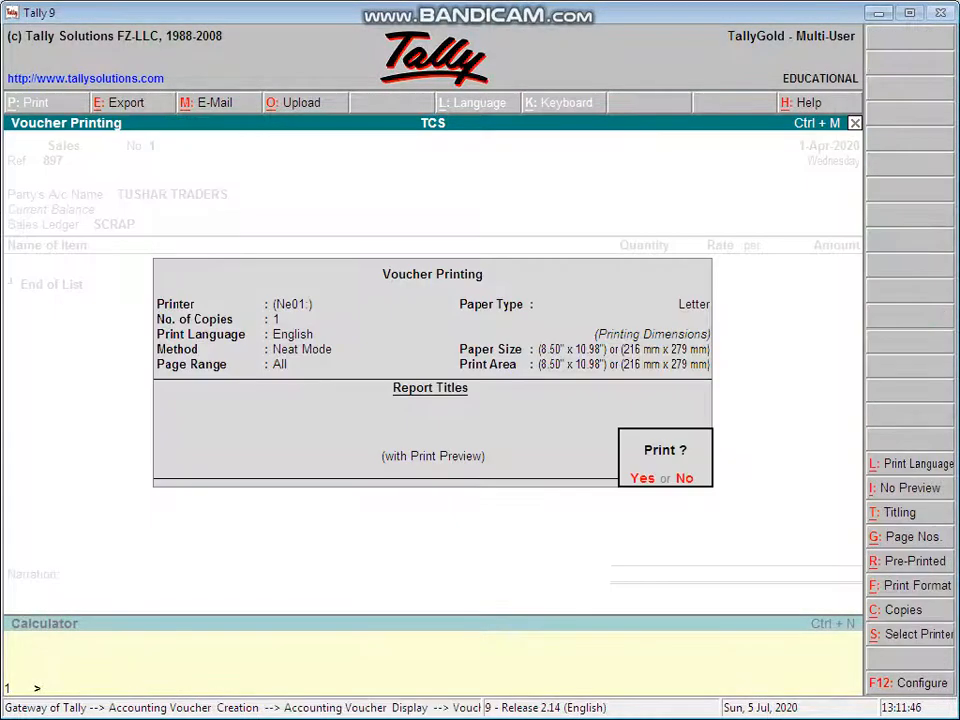
pyautogui.press('Escape')
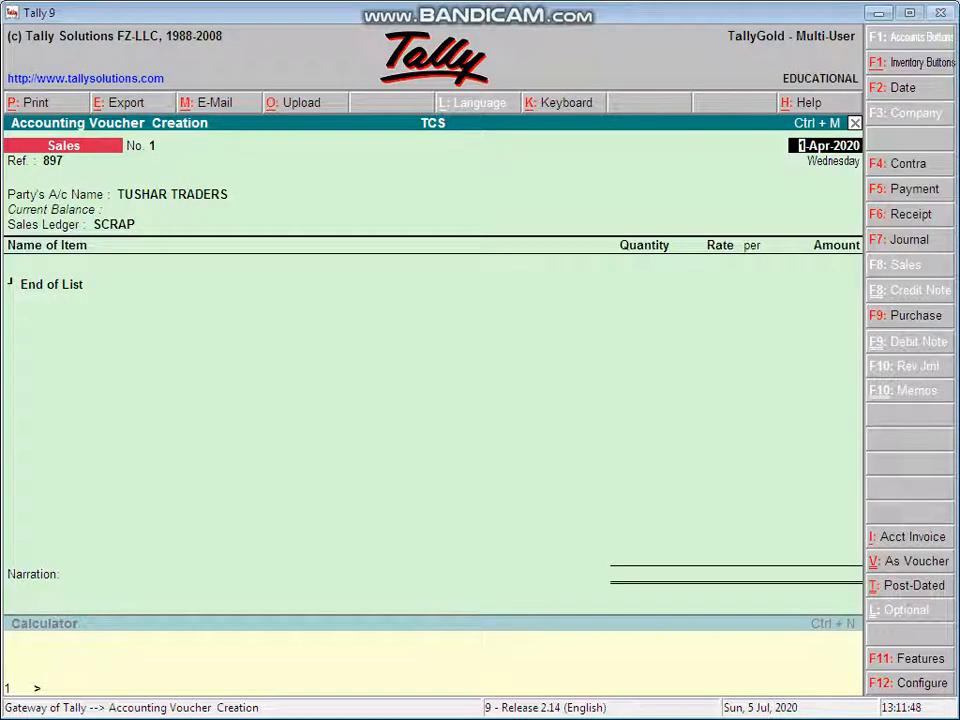
pyautogui.hotkey('alt', 'i')
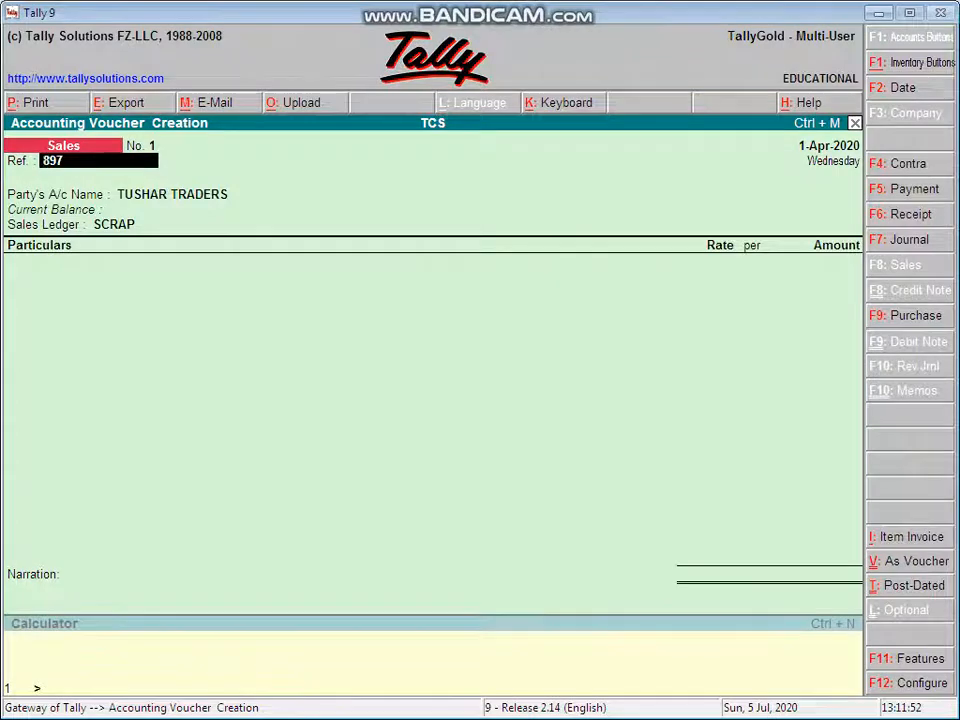
pyautogui.press('Return')
pyautogui.press('Return')
pyautogui.press('Return')
pyautogui.press('Return')
pyautogui.press('Return')
pyautogui.press('Return')
pyautogui.press('Return')
pyautogui.press('Return')
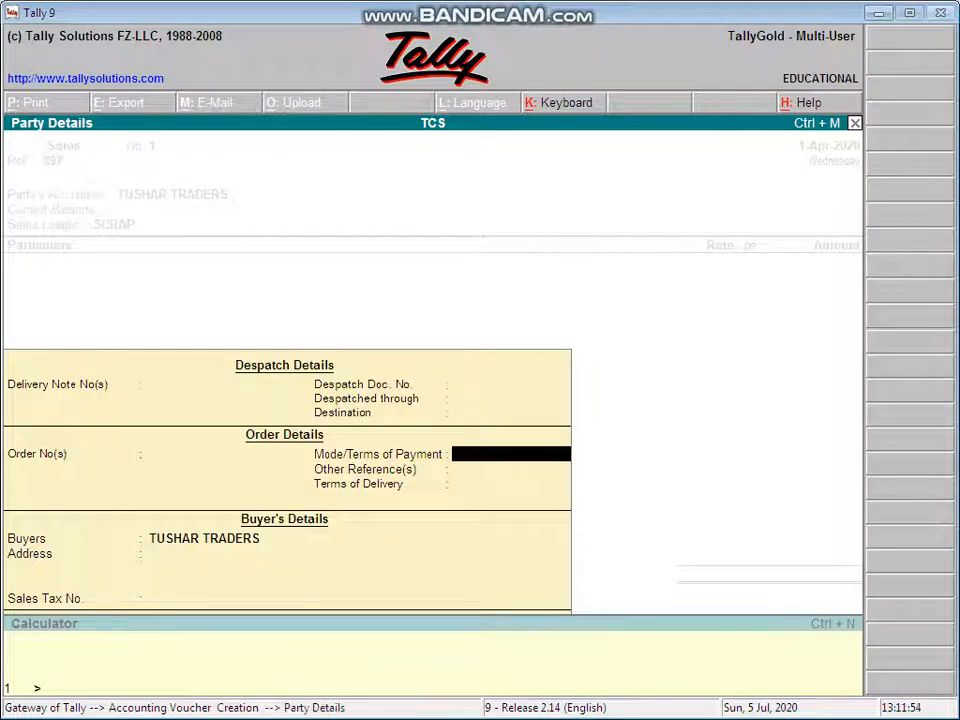
pyautogui.press('Return')
pyautogui.press('Return')
pyautogui.press('Return')
pyautogui.press('Return')
pyautogui.press('Return')
pyautogui.press('Return')
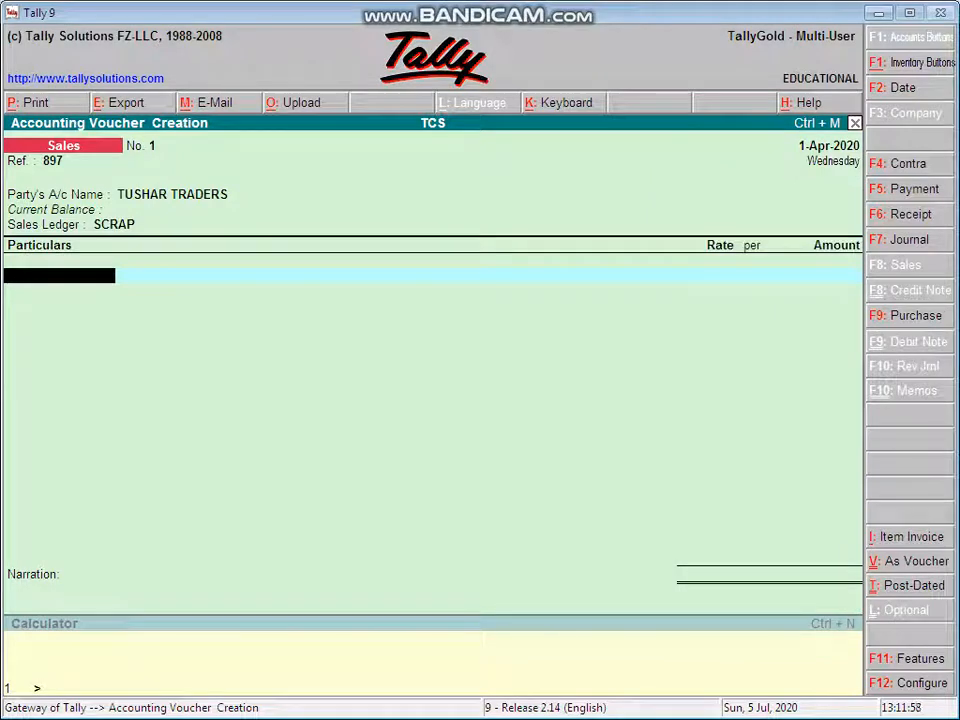
# Step: Enter SCRAP in the sales invoice's particulars with an amount of 50000, leaving the invoice configuration as it is
pyautogui.write('S')
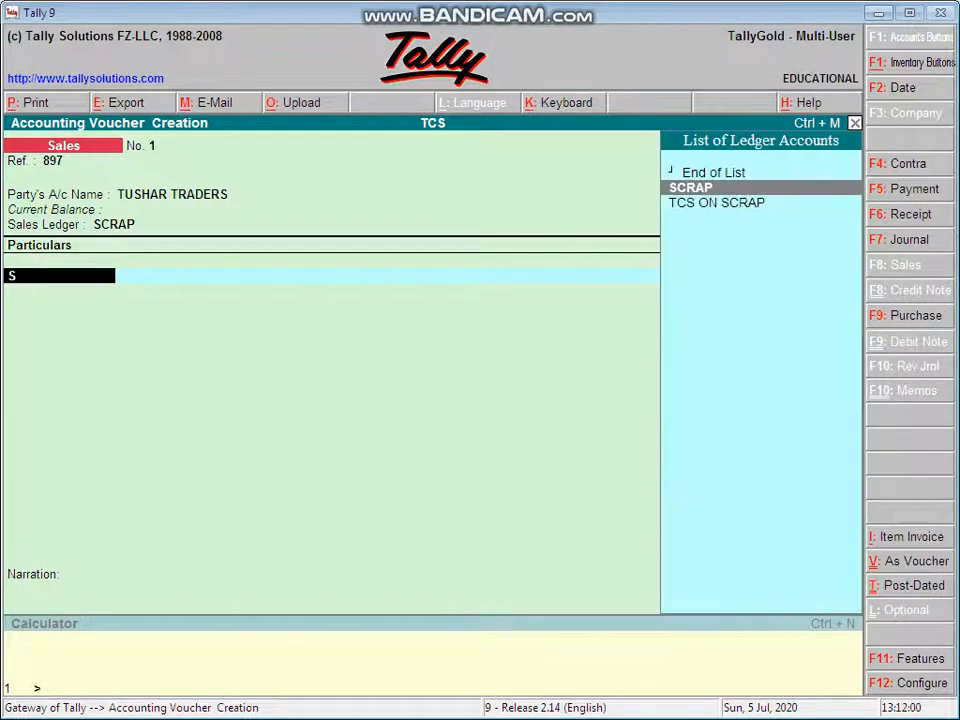
pyautogui.press('Return')
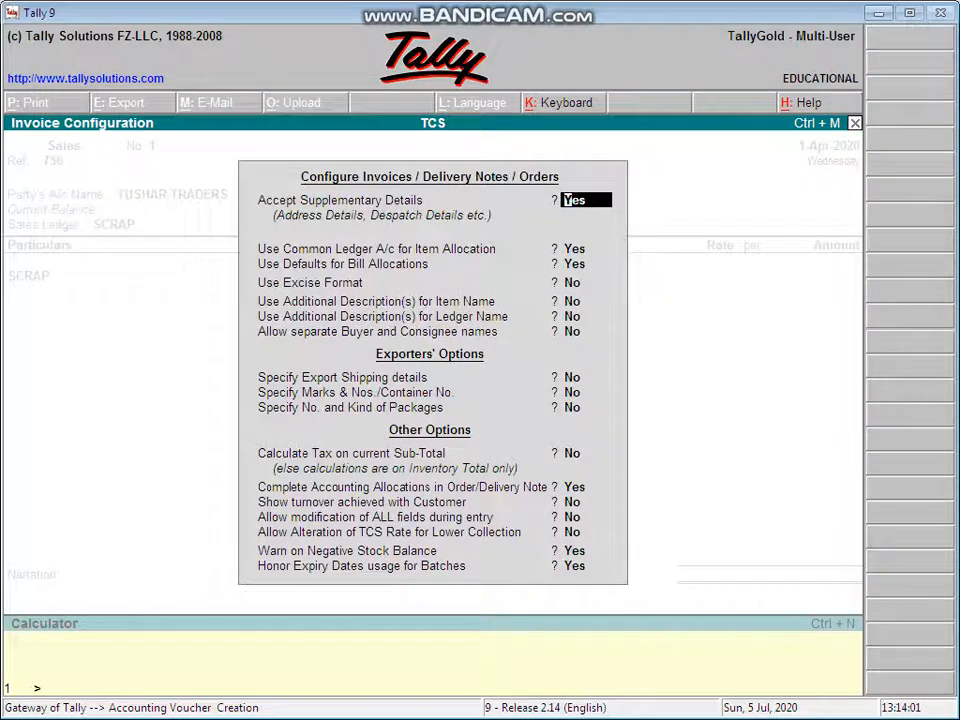
pyautogui.press('Escape')
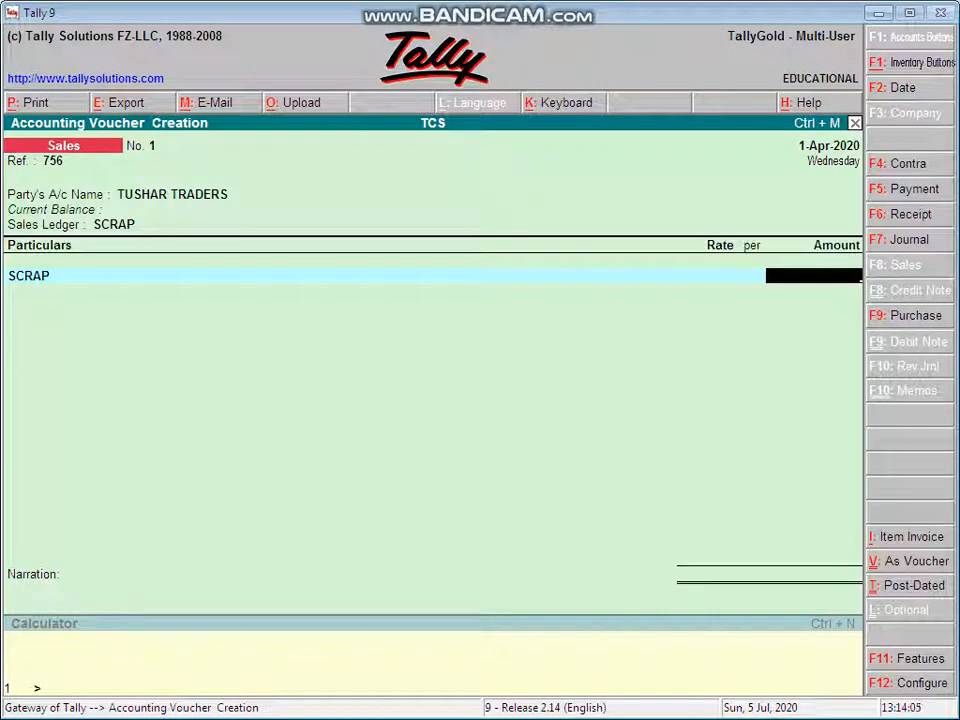
pyautogui.write('5000')
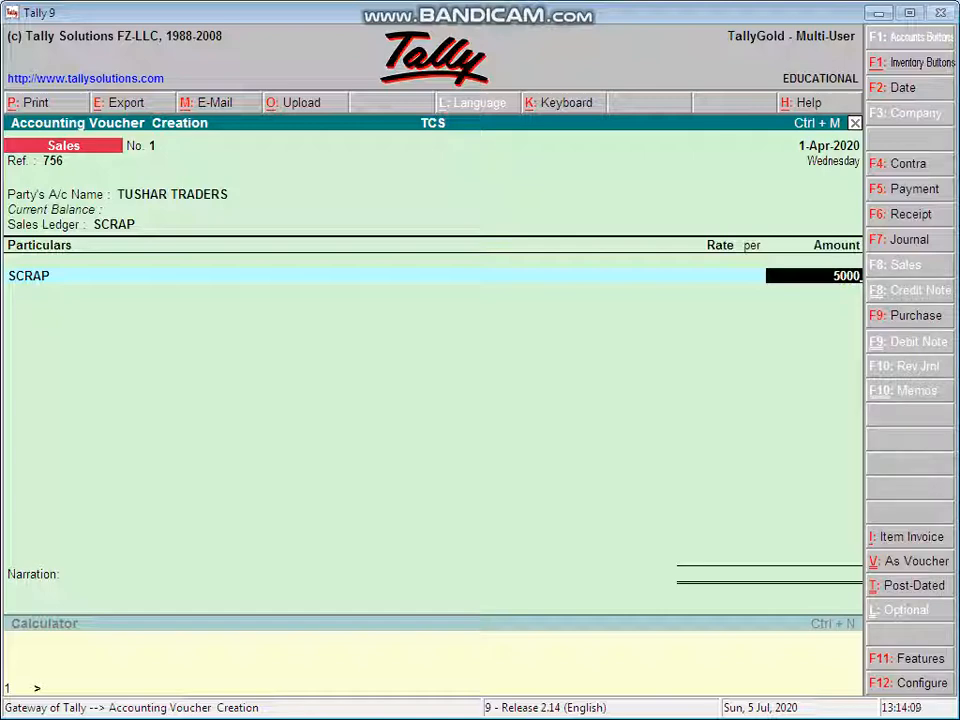
pyautogui.write('0')
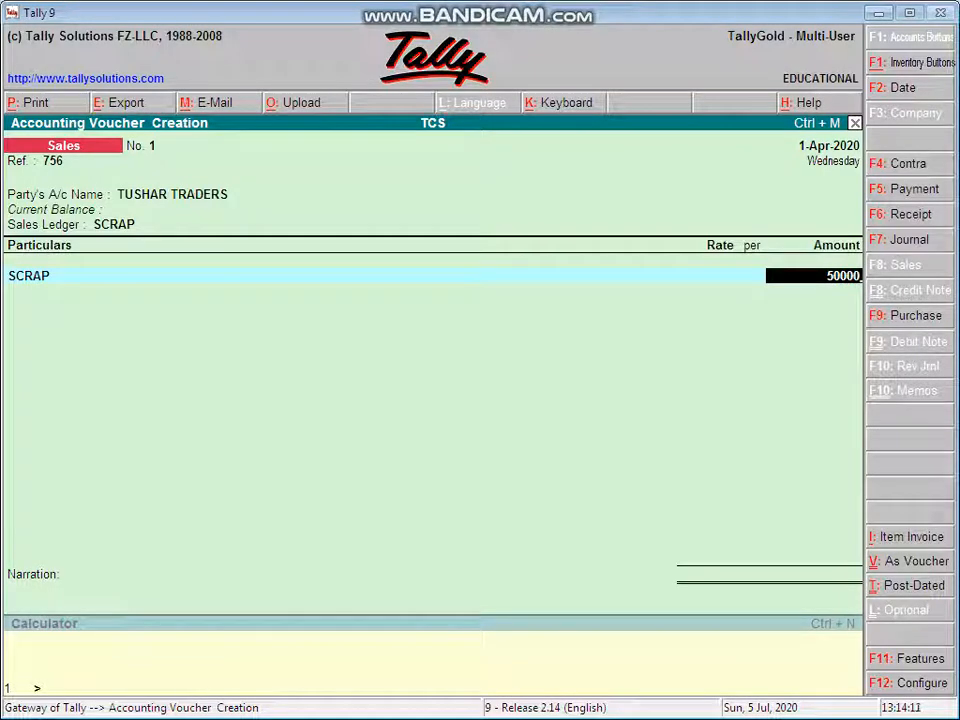
pyautogui.press('Return')
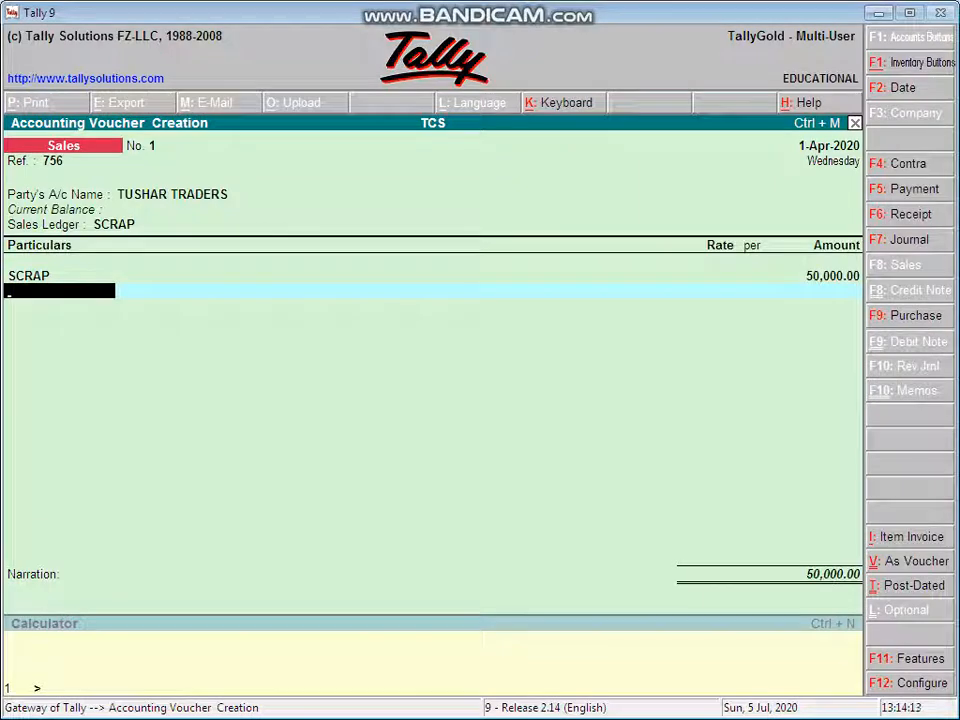
# Step: Add TCS ON SCRAP to the invoice and compute the tax on a gross amount of 50000, accepting the proposed bill reference
pyautogui.write('T')
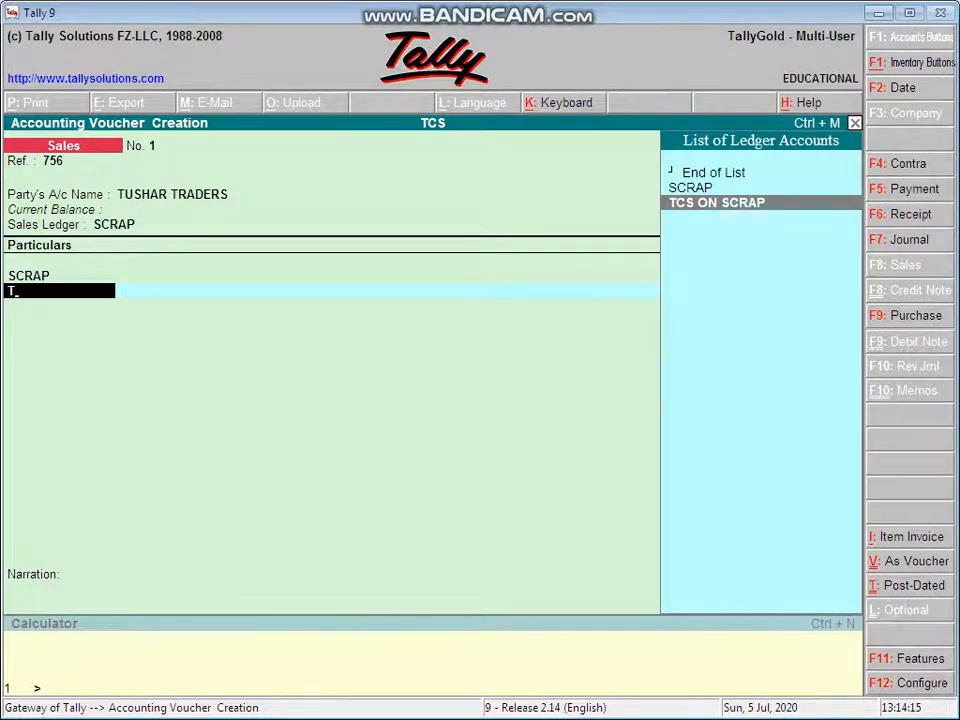
pyautogui.press('Return')
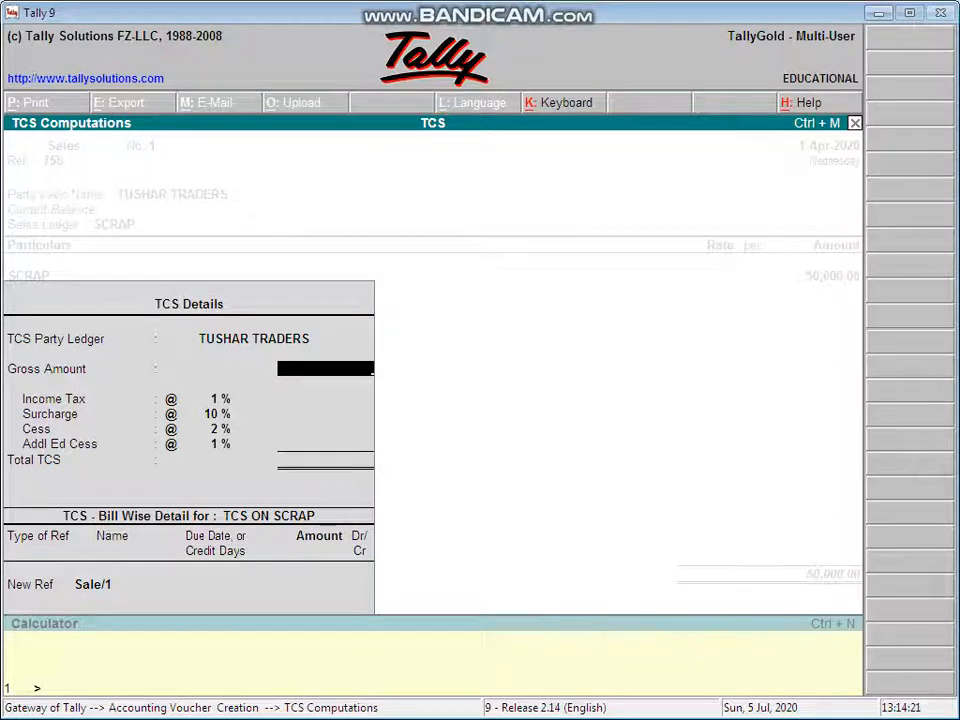
pyautogui.write('50000')
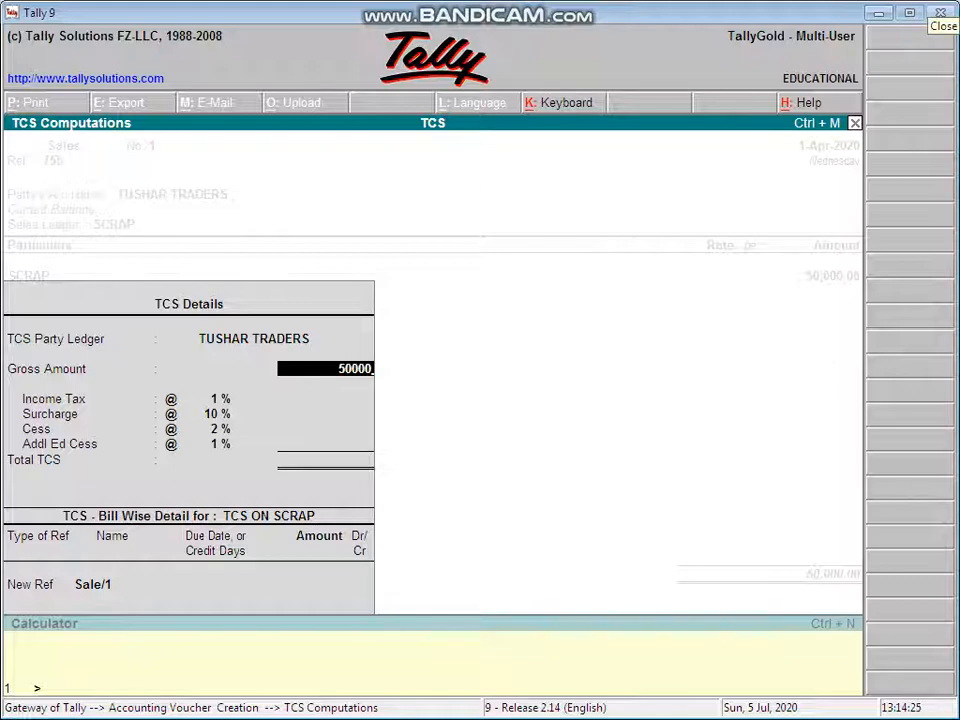
pyautogui.press('Return')
pyautogui.press('Return')
pyautogui.press('Return')
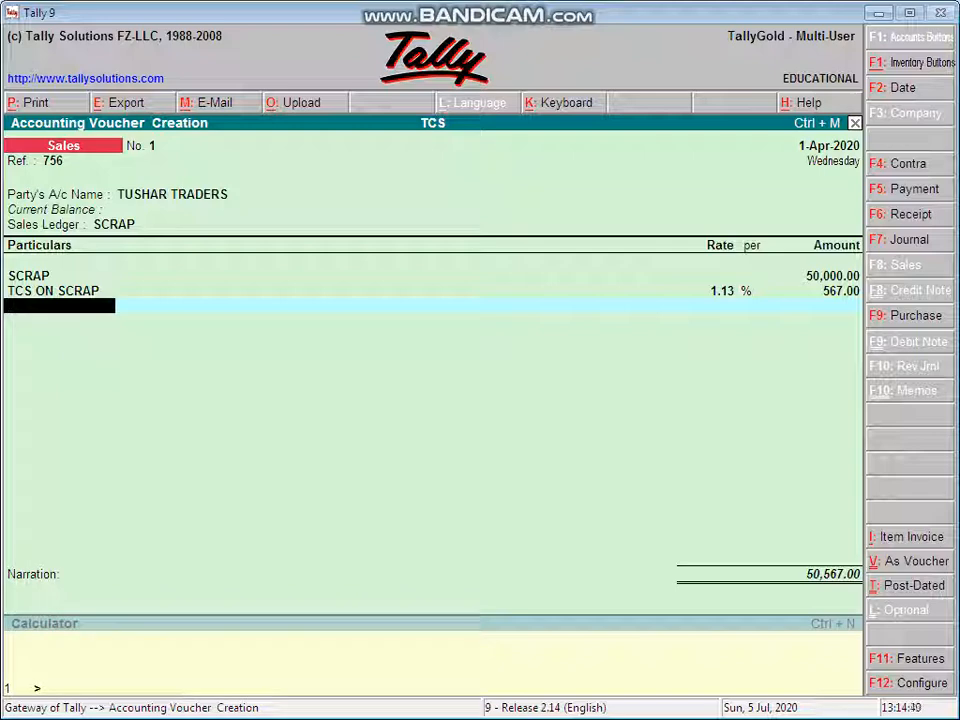
# Step: End the particulars list, leave the narration blank, and save the sales voucher
pyautogui.press('Return')
pyautogui.press('Return')
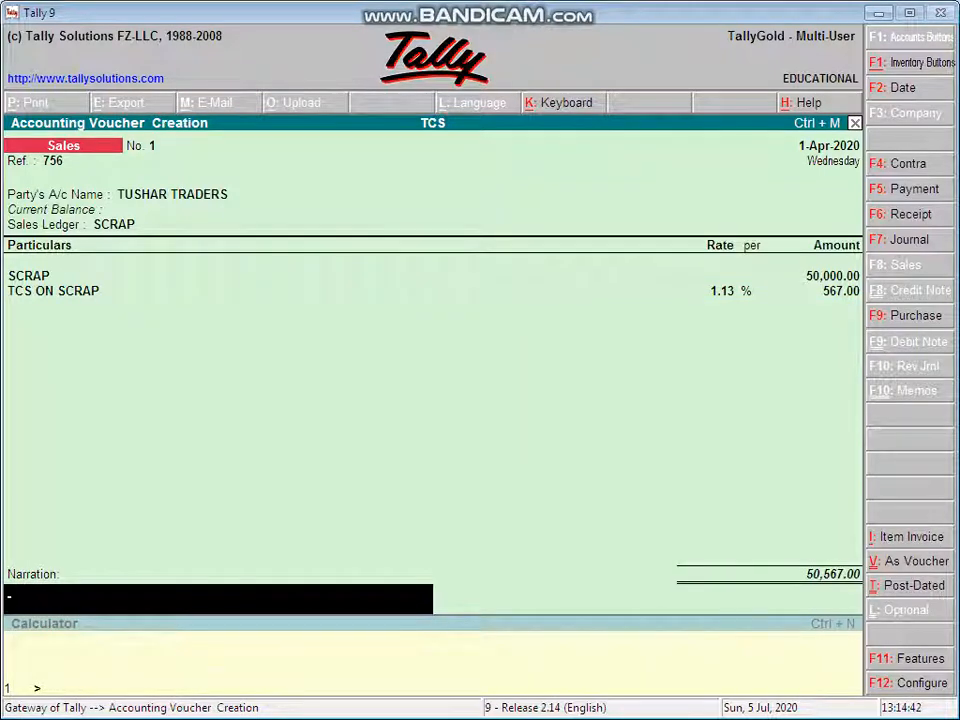
pyautogui.press('Return')
pyautogui.press('Return')
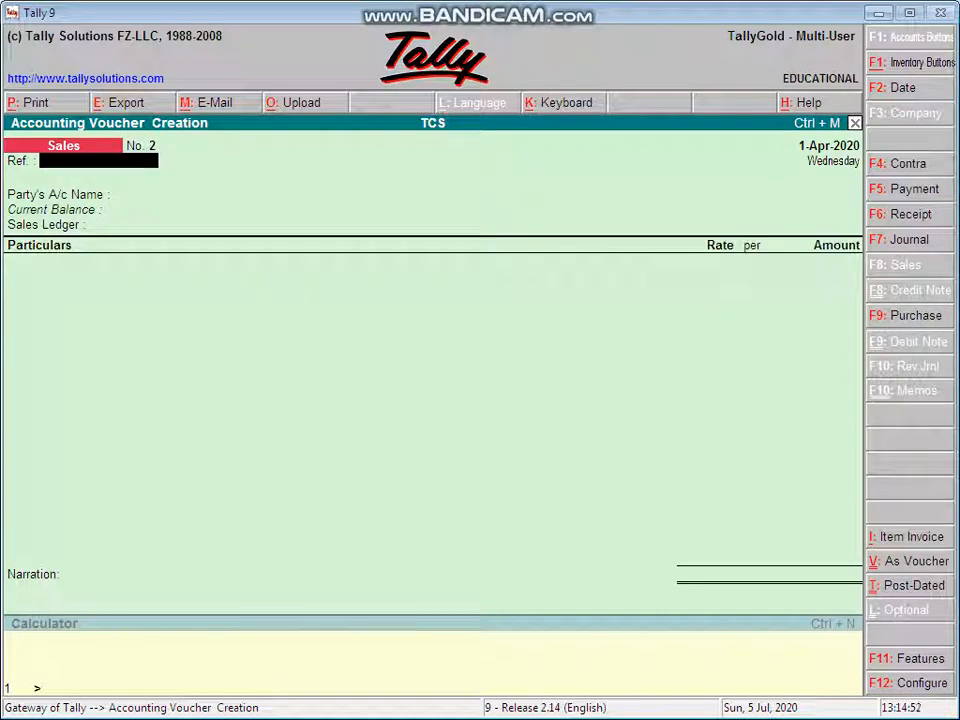
# Step: Start a receipt voucher and credit the TCS ON SCRAP ledger with 567
pyautogui.press('F6')
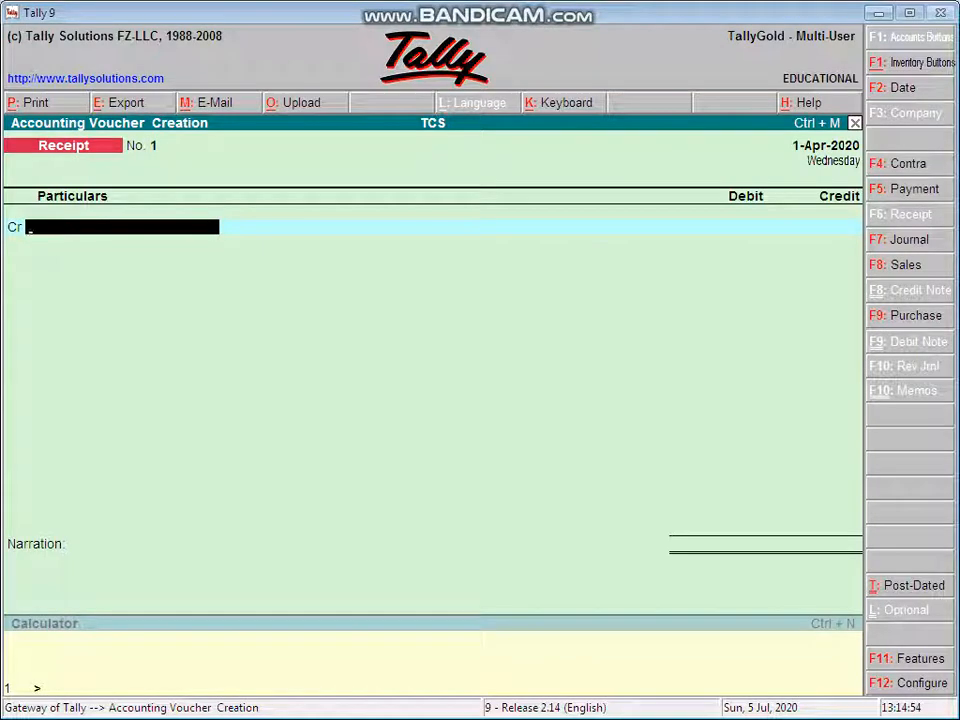
pyautogui.write('TC')
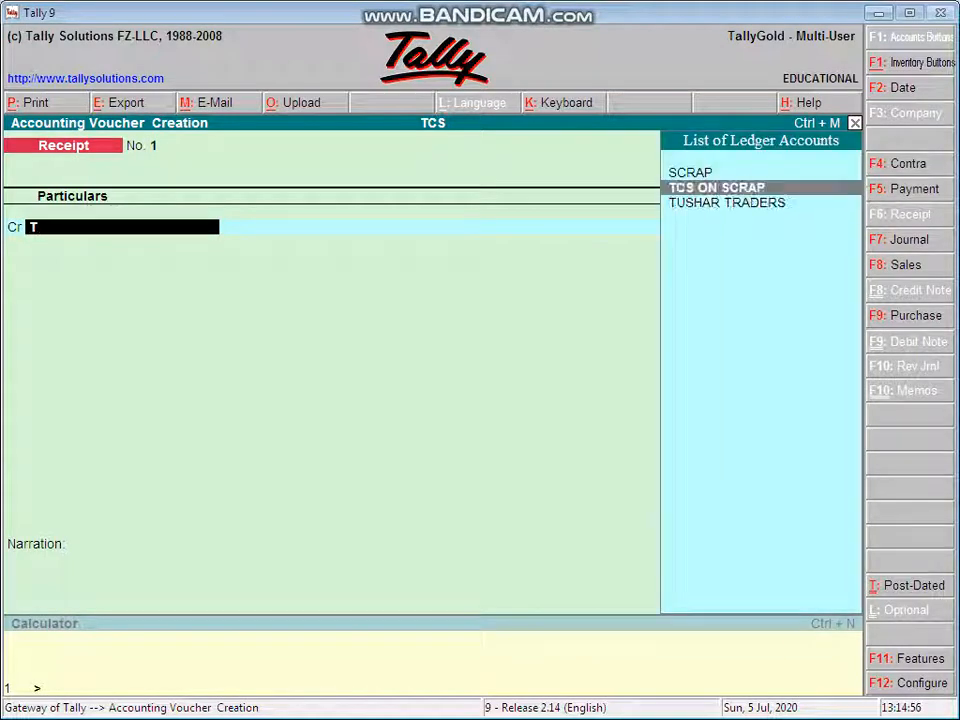
pyautogui.press('Return')
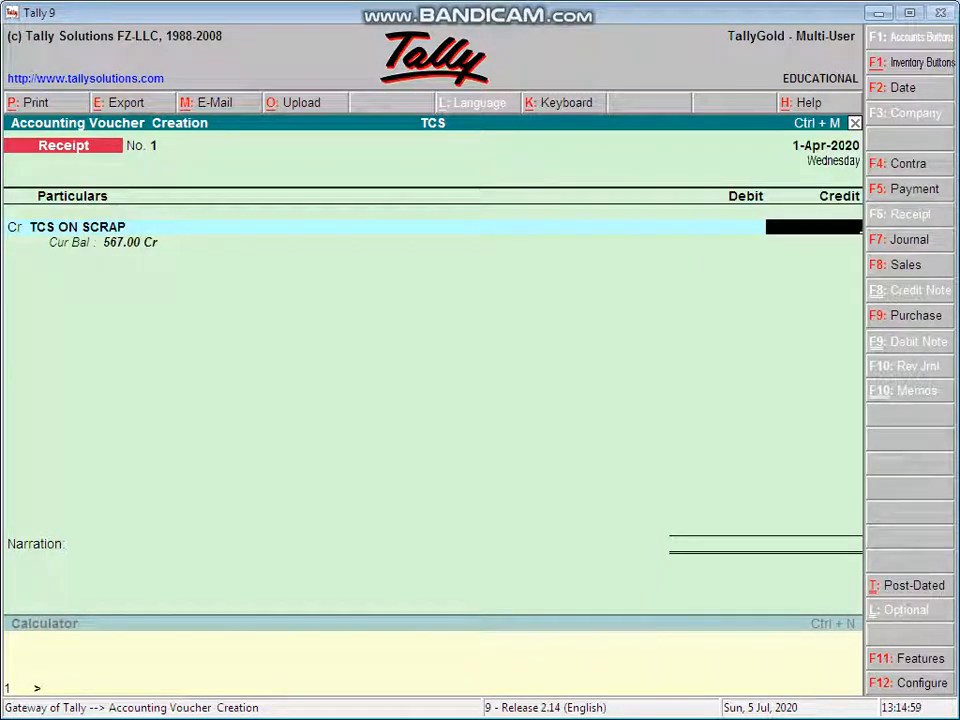
pyautogui.write('56')
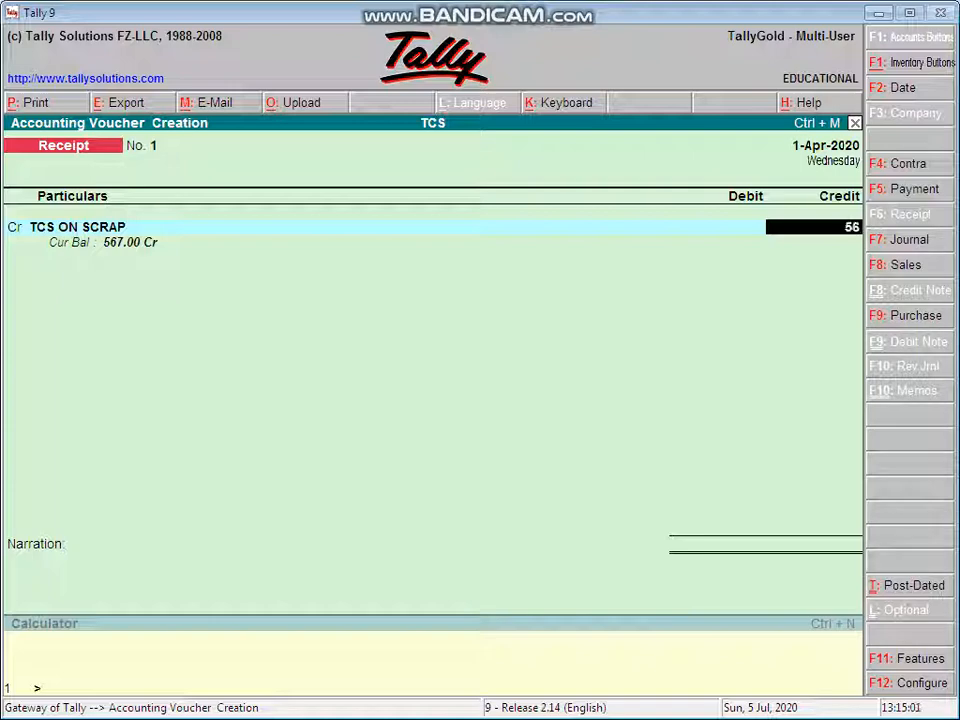
pyautogui.write('7')
pyautogui.press('Return')
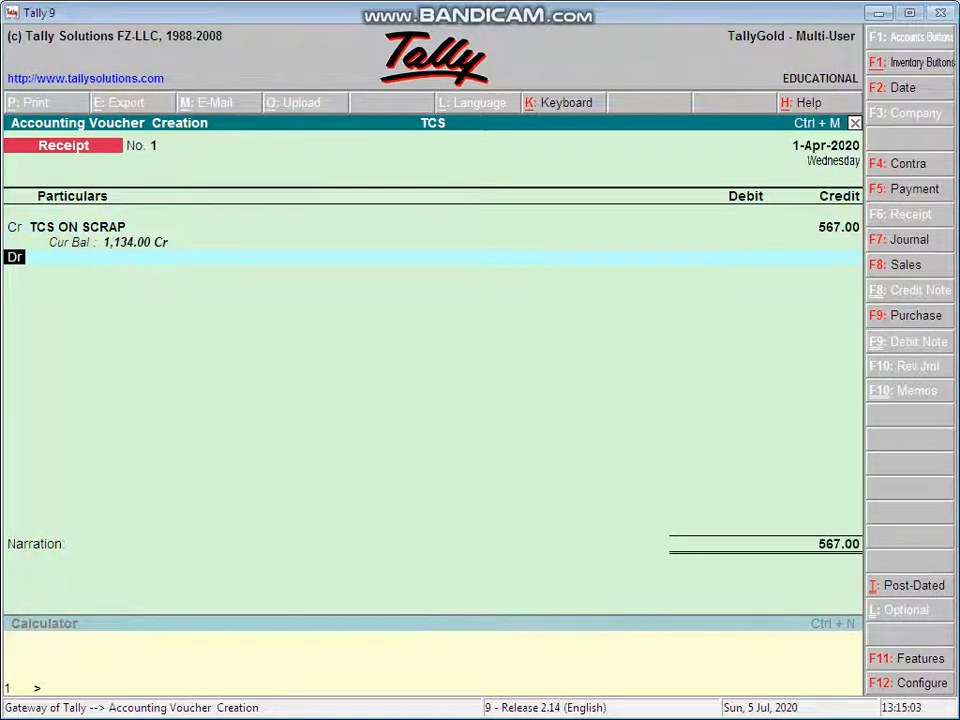
# Step: Debit Cash with 567 in the receipt voucher and save it without a narration
pyautogui.press('Return')
pyautogui.write('CAS')
pyautogui.press('Return')
pyautogui.press('Return')
pyautogui.press('Return')
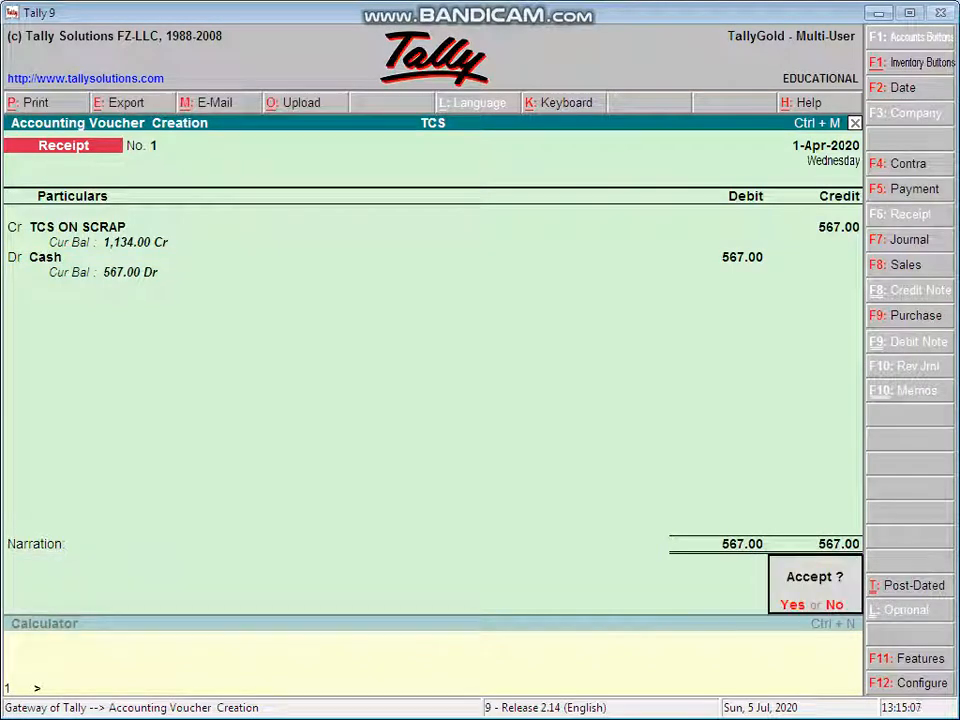
pyautogui.press('Return')
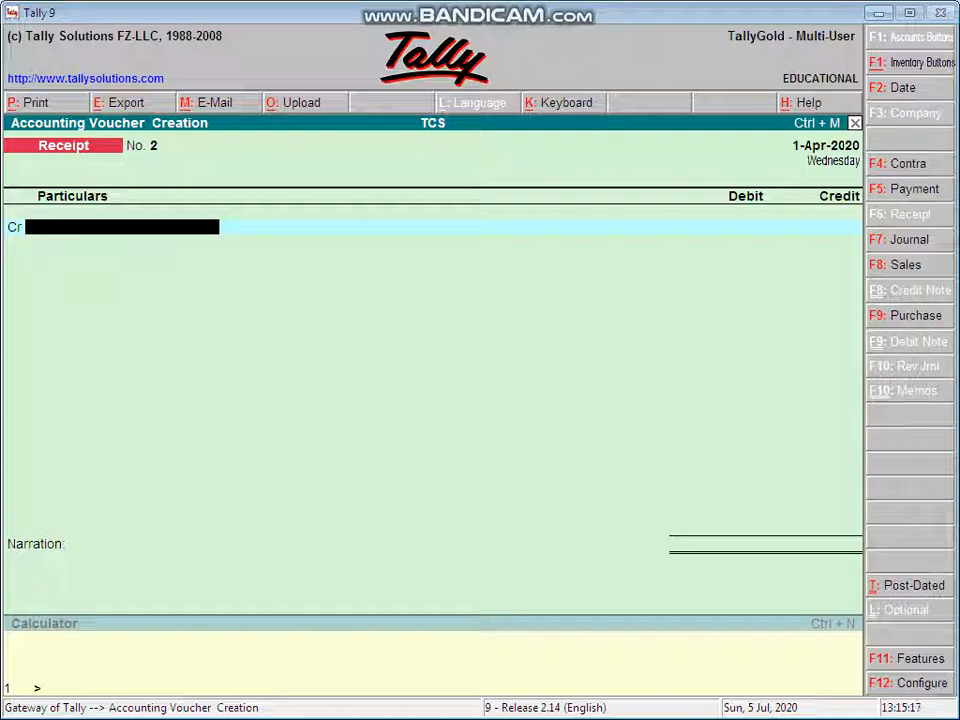
# Step: Start a payment voucher and debit TCS ON SCRAP with 567 against the TCS payable reference Sale/1
pyautogui.press('F5')
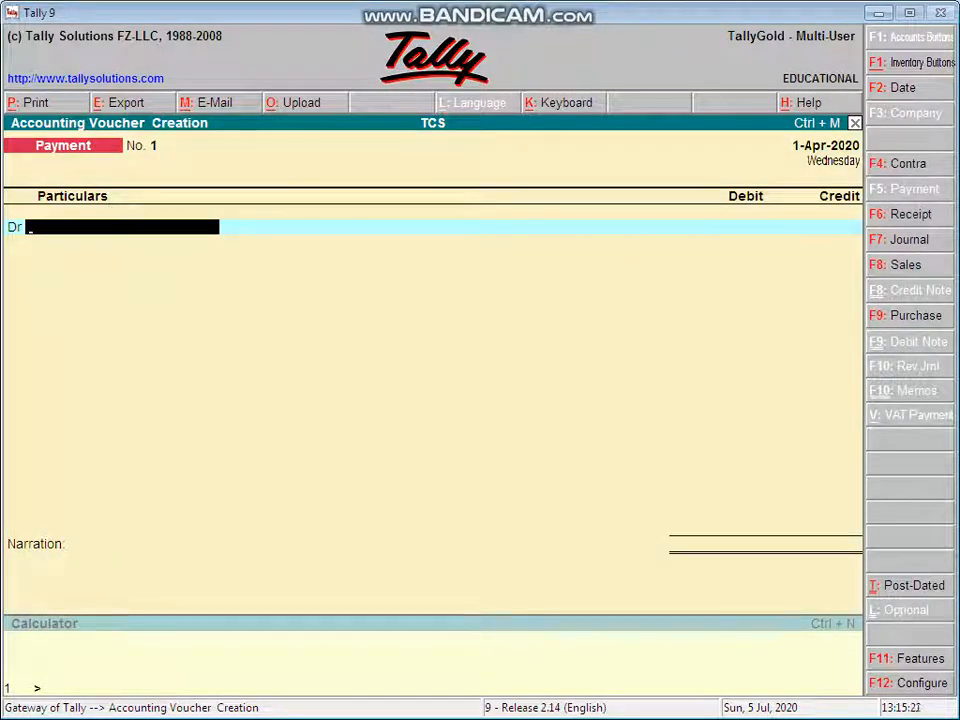
pyautogui.write('T')
pyautogui.press('Down')
pyautogui.press('Up')
pyautogui.press('Return')
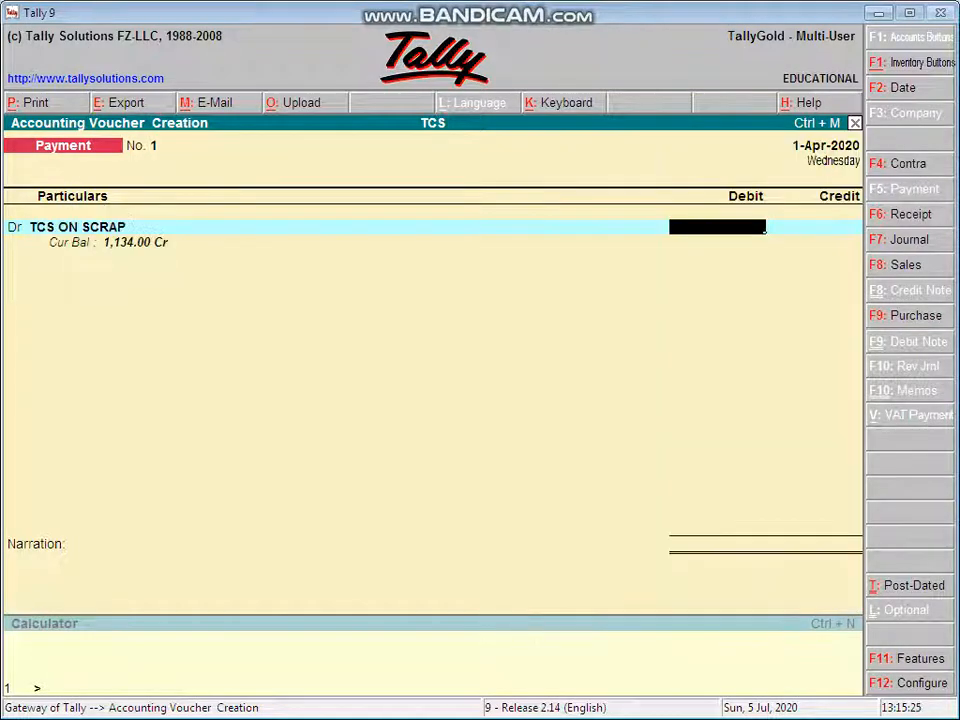
pyautogui.write('567')
pyautogui.press('Return')
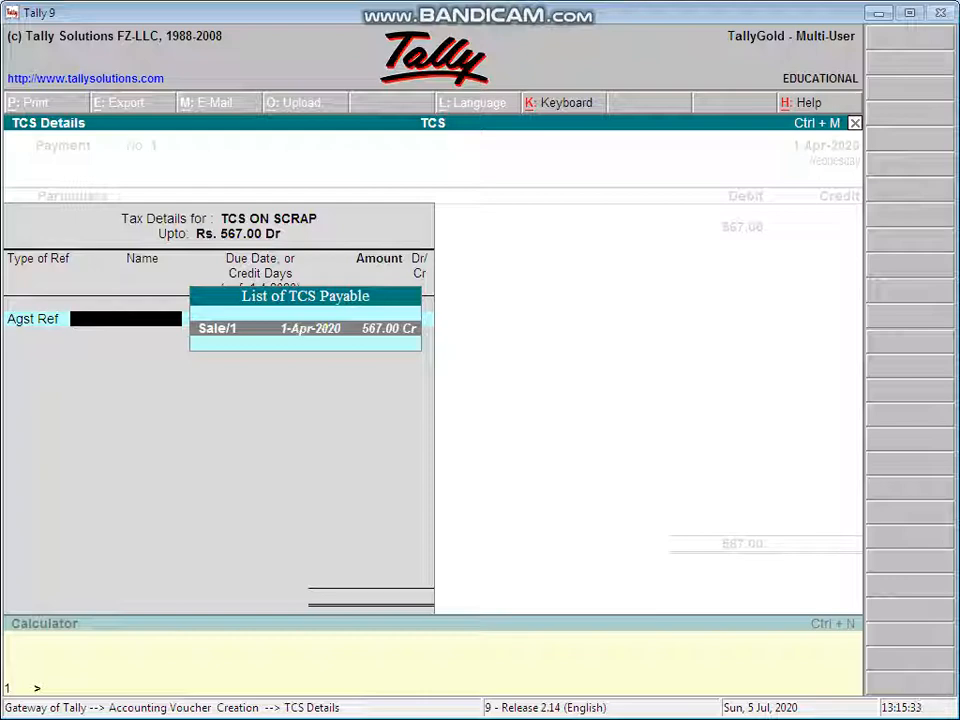
pyautogui.press('Return')
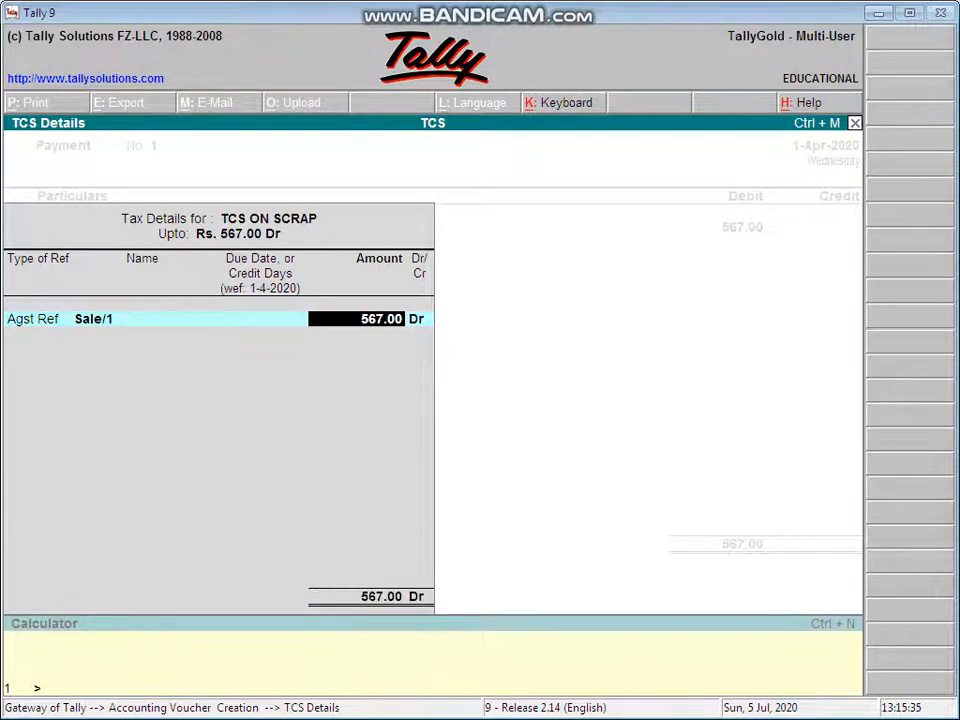
pyautogui.press('Return')
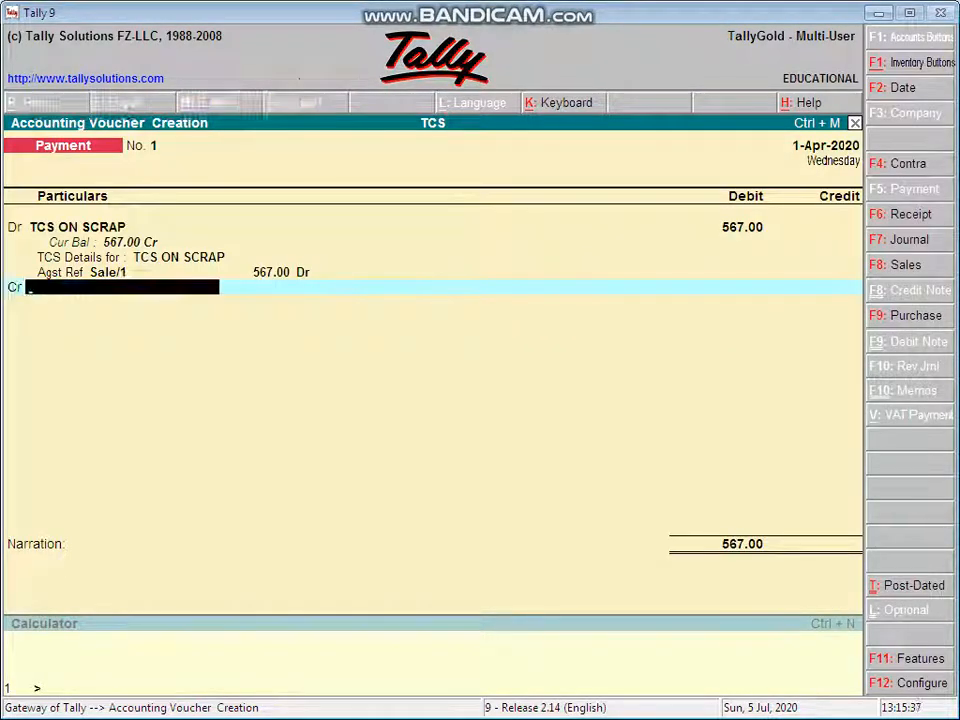
# Step: Credit Cash with 567, save the payment voucher without a narration, and quit voucher entry
pyautogui.write('CAS')
pyautogui.press('Return')
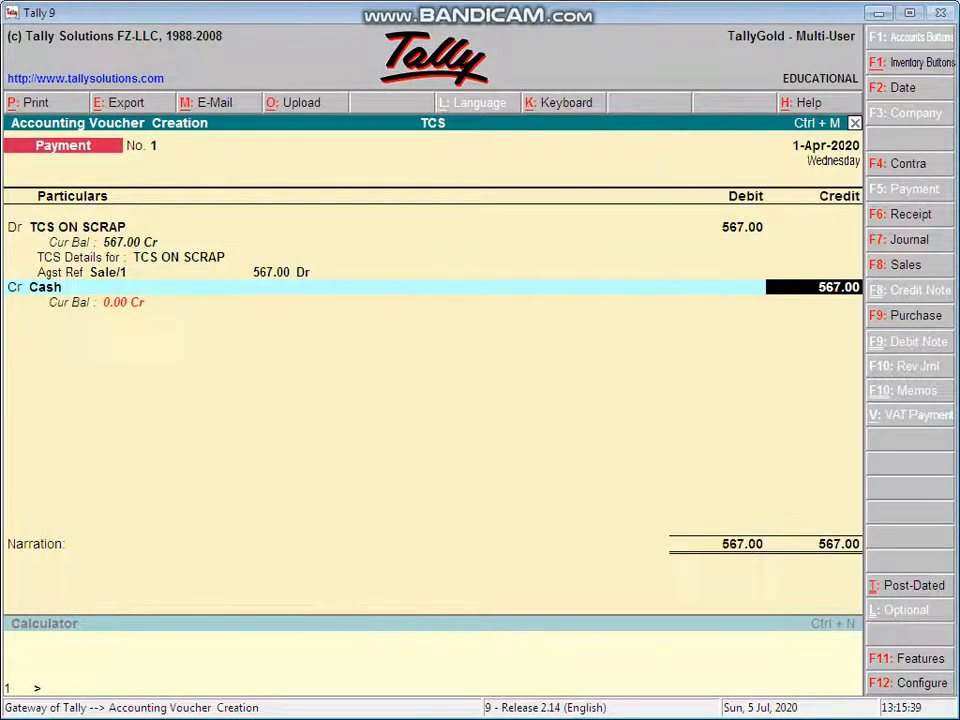
pyautogui.press('Return')
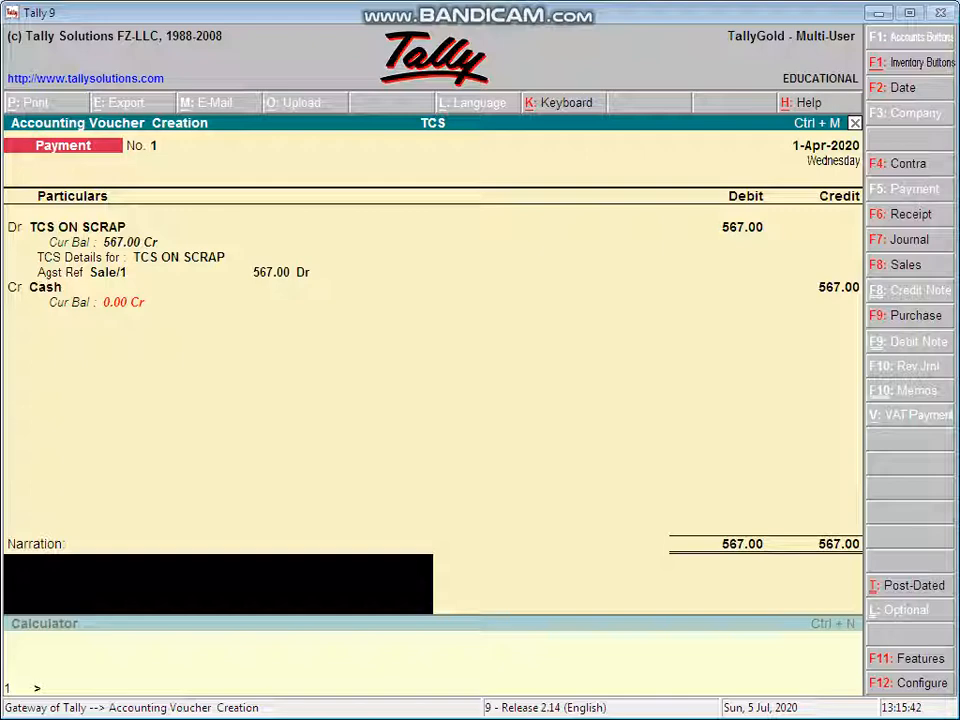
pyautogui.press('Return')
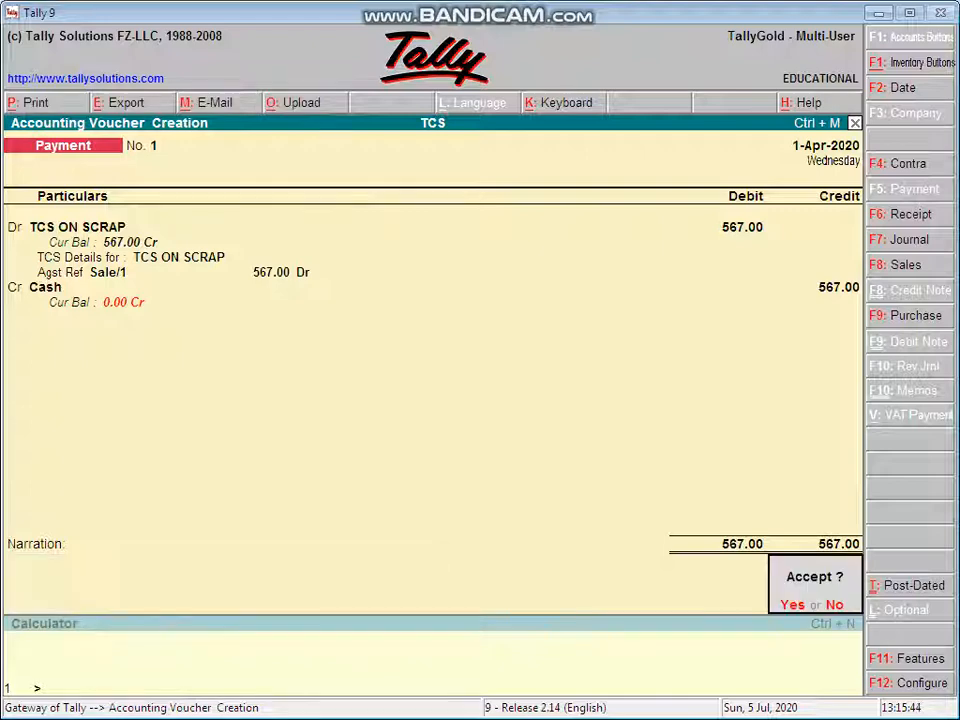
pyautogui.press('Return')
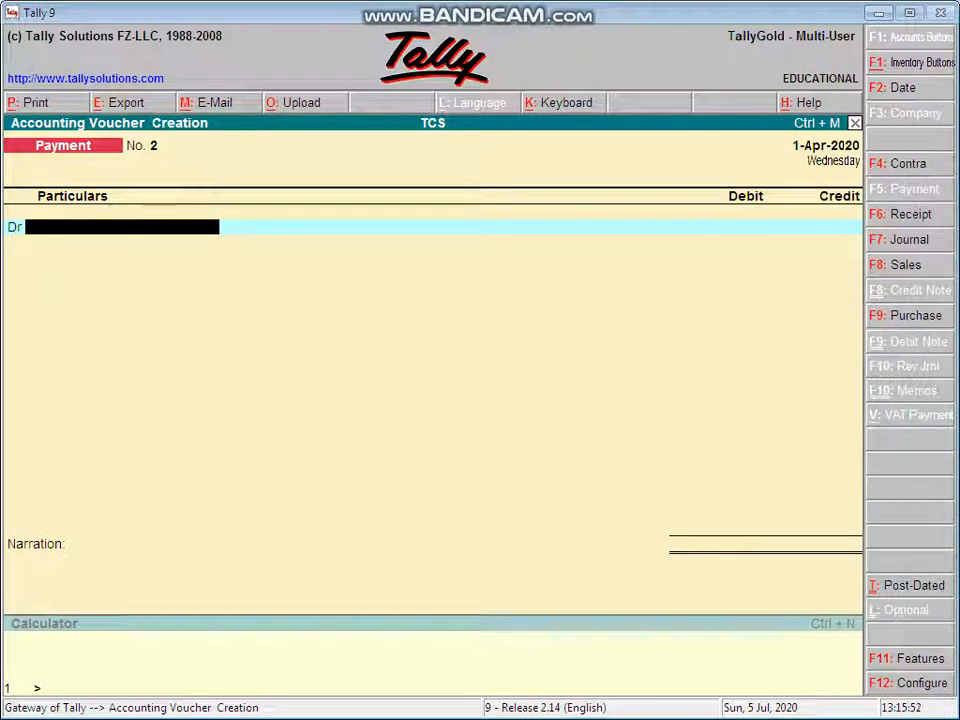
pyautogui.press('Escape')
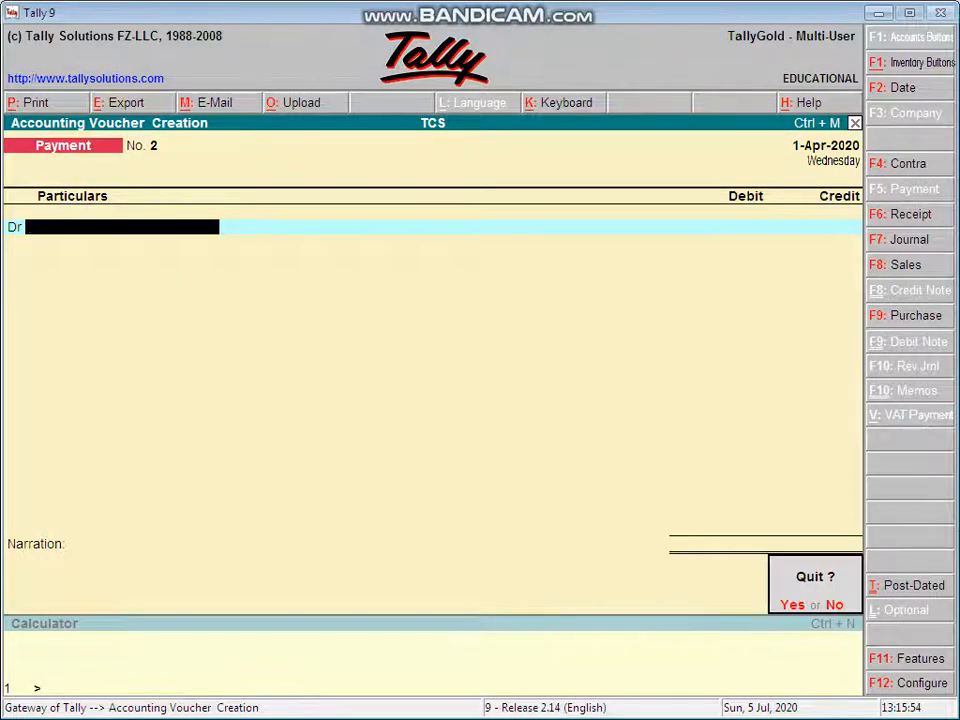
pyautogui.press('y')
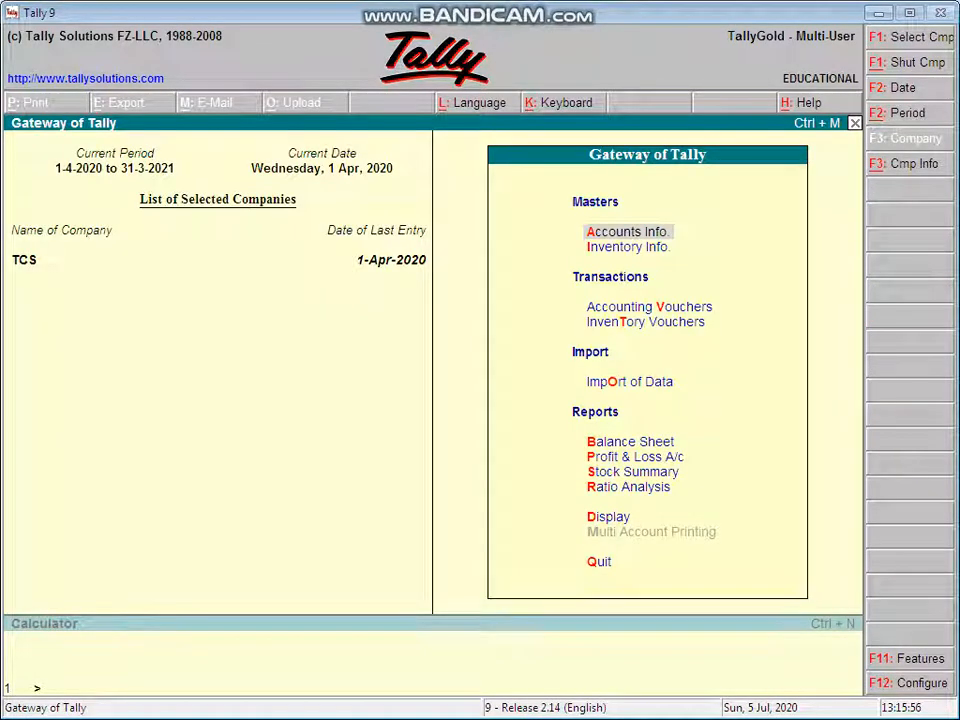
# Step: Go to the Display reports from the Gateway of Tally
pyautogui.press('Down')
pyautogui.press('Down')
pyautogui.press('Down')
pyautogui.press('Down')
pyautogui.press('Down')
pyautogui.press('Down')
pyautogui.press('Down')
pyautogui.press('Down')
pyautogui.press('Down')
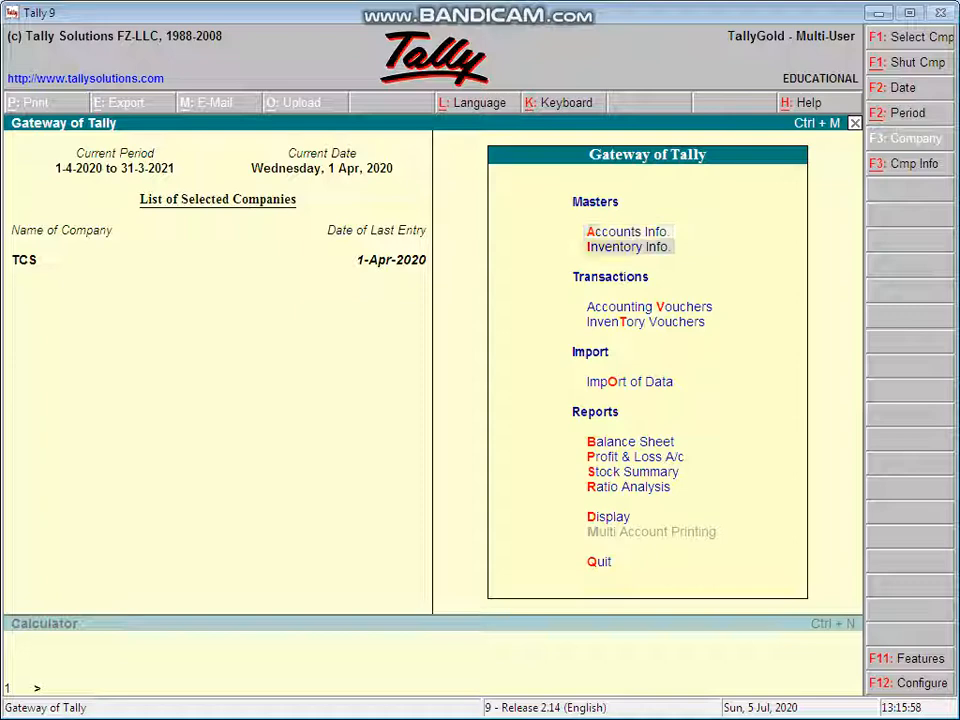
pyautogui.press('Return')
# Step: Open the TCS Reports within the Statutory Reports
pyautogui.press('Down')
pyautogui.press('Down')
pyautogui.press('Down')
pyautogui.press('Down')
pyautogui.press('Down')
pyautogui.press('Down')
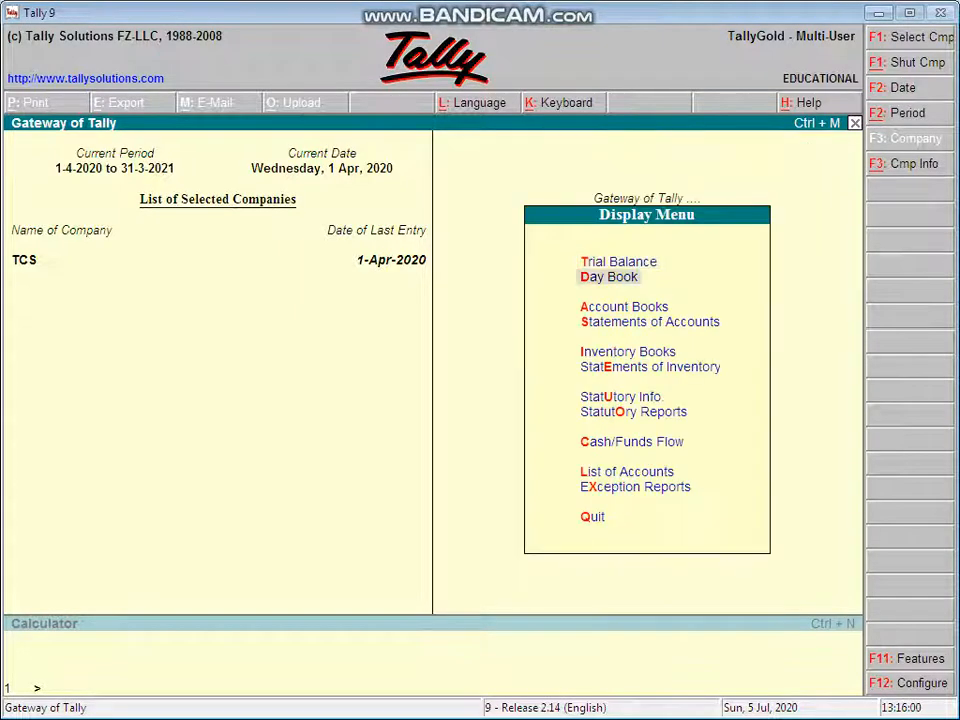
pyautogui.press('Down')
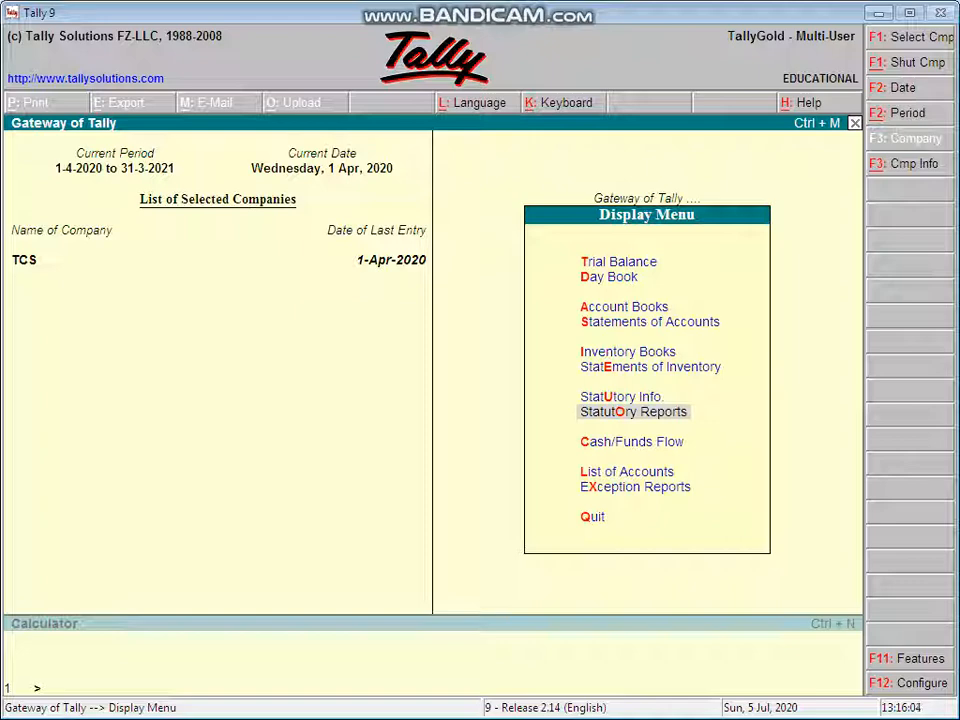
pyautogui.press('Up')
pyautogui.press('Up')
pyautogui.press('Up')
pyautogui.press('Up')
pyautogui.press('Down')
pyautogui.press('Down')
pyautogui.press('Down')
pyautogui.press('Down')
pyautogui.press('Return')
pyautogui.press('Return')
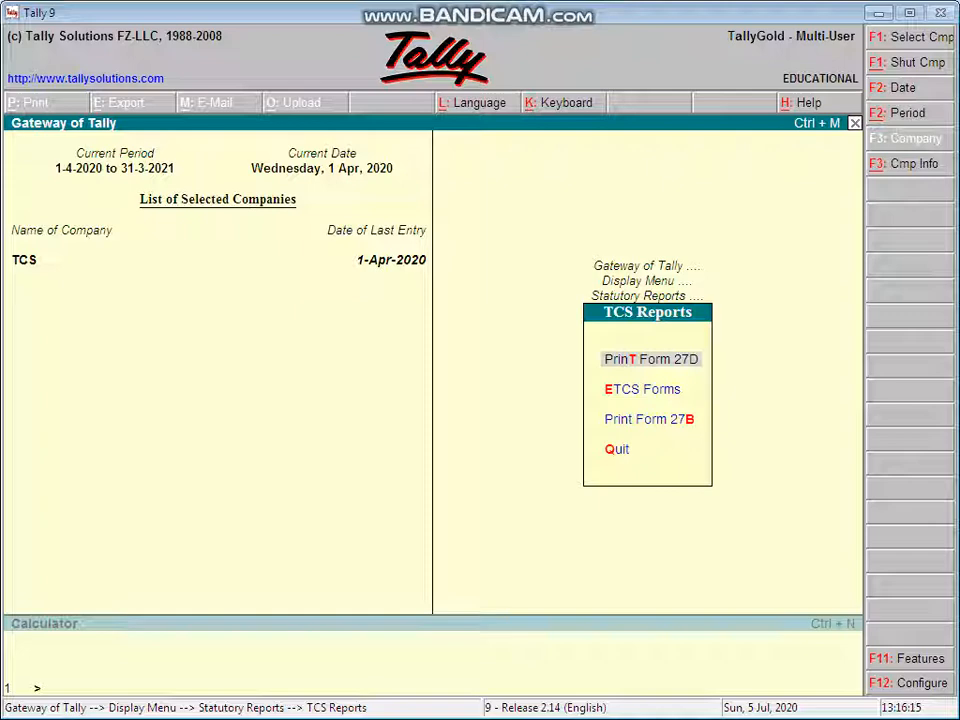
# Step: Try to preview TCS Form 27D for the TCS ON SCRAP ledger with the proposed print settings, and dismiss the resulting dialog
pyautogui.press('Return')
pyautogui.press('Return')
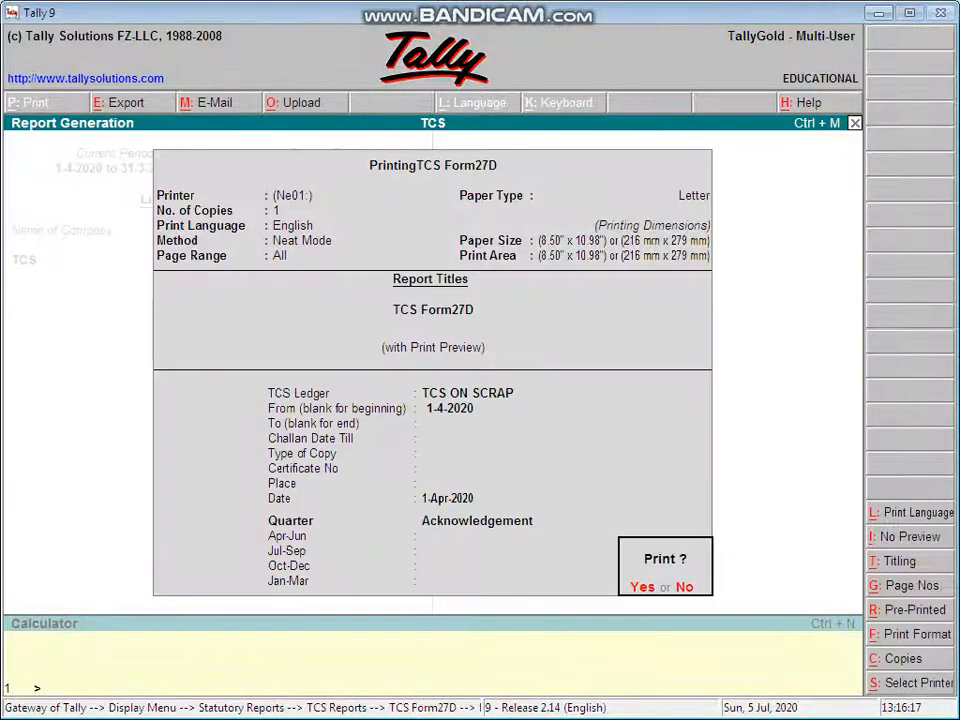
pyautogui.press('Return')
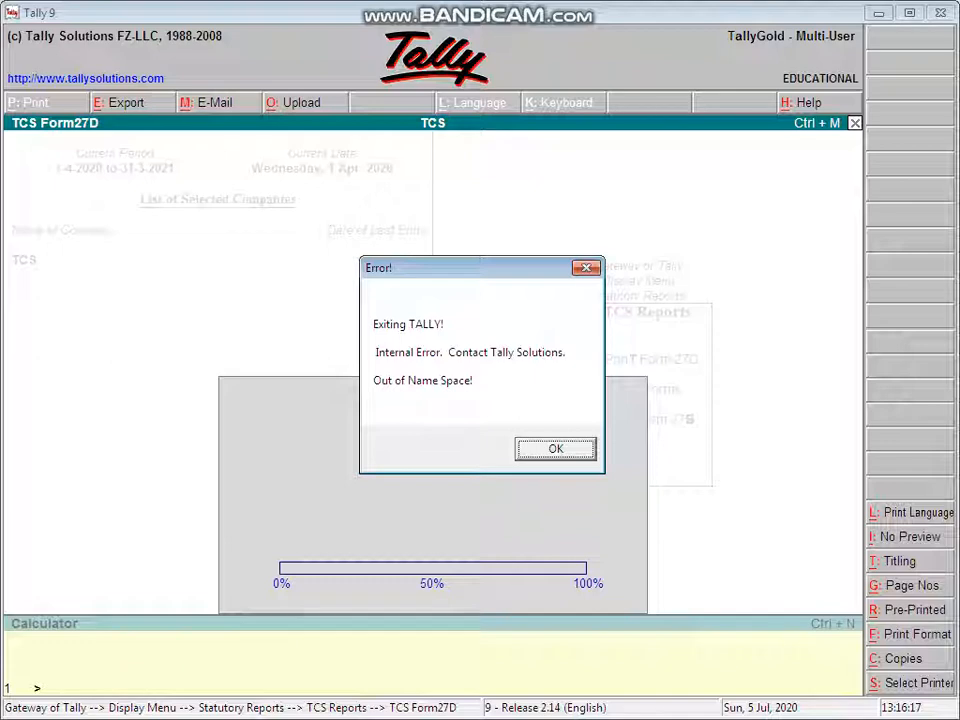
pyautogui.moveTo(420, 267); pyautogui.dragTo(700, 270)
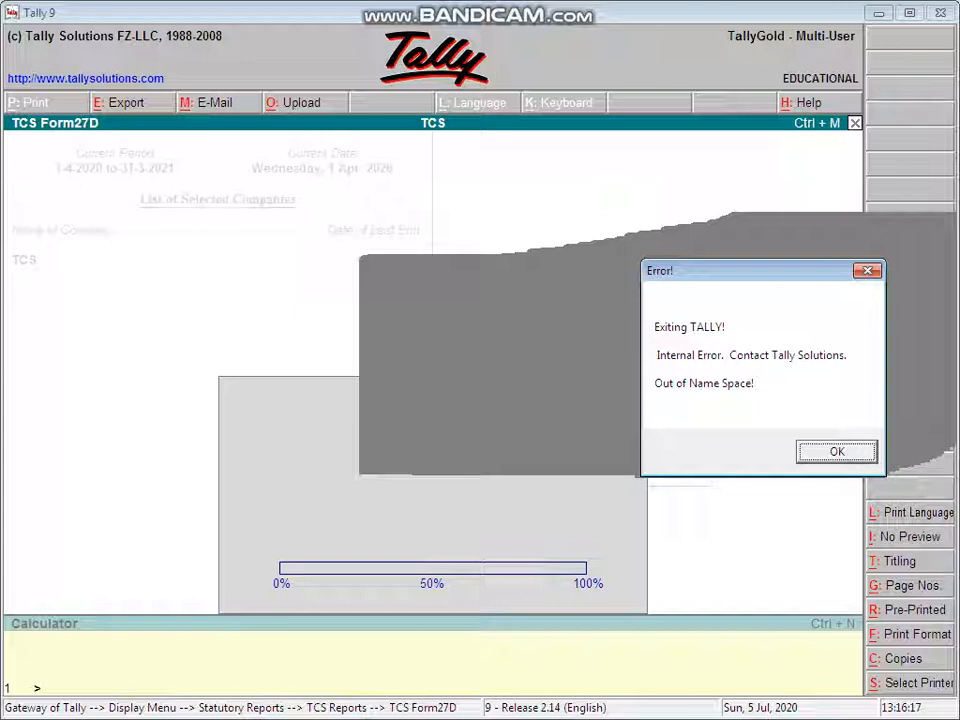
pyautogui.press('Return')
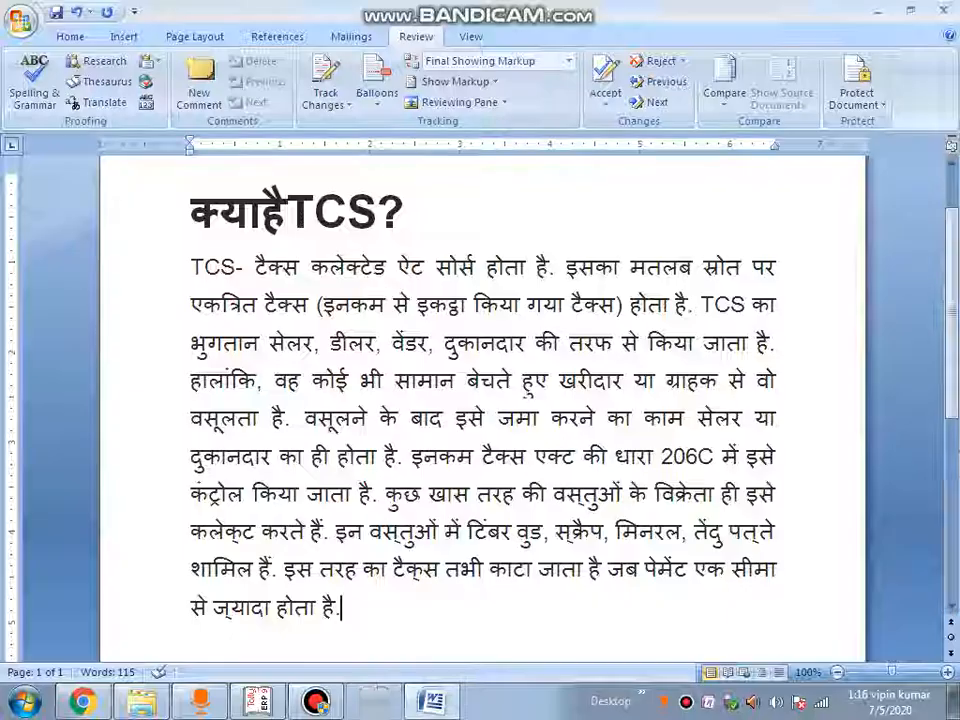